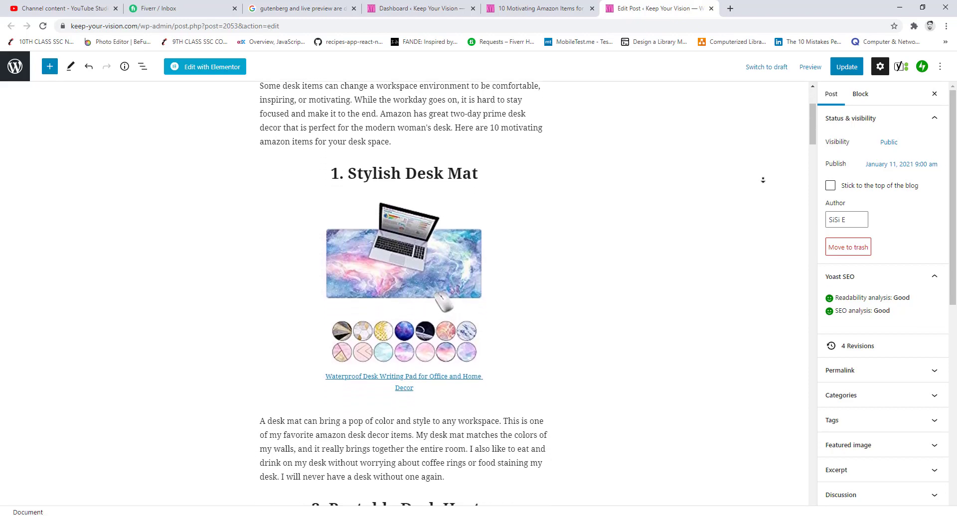
Step: Review the alignment of the headings and product images in the post editor, then close the editor
scroll(762, 180, "down", 5)
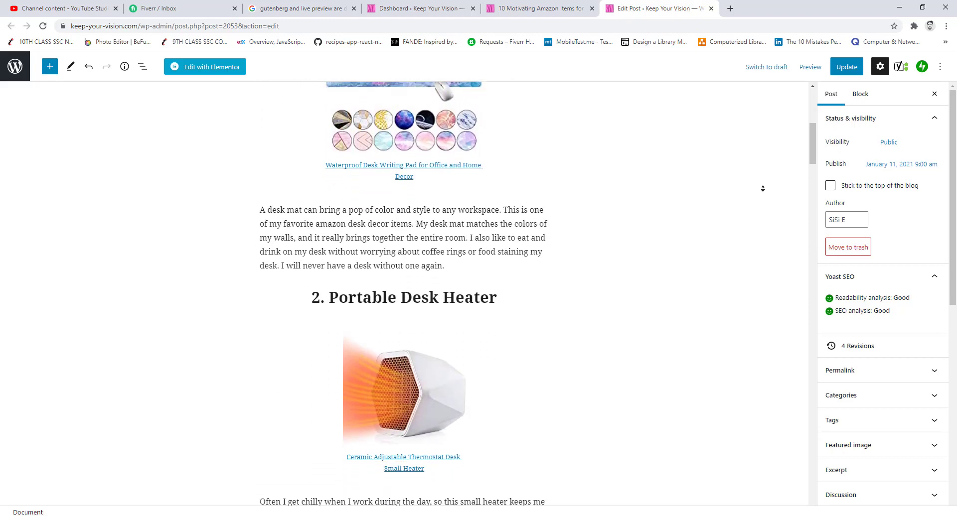
scroll(762, 188, "down", 8)
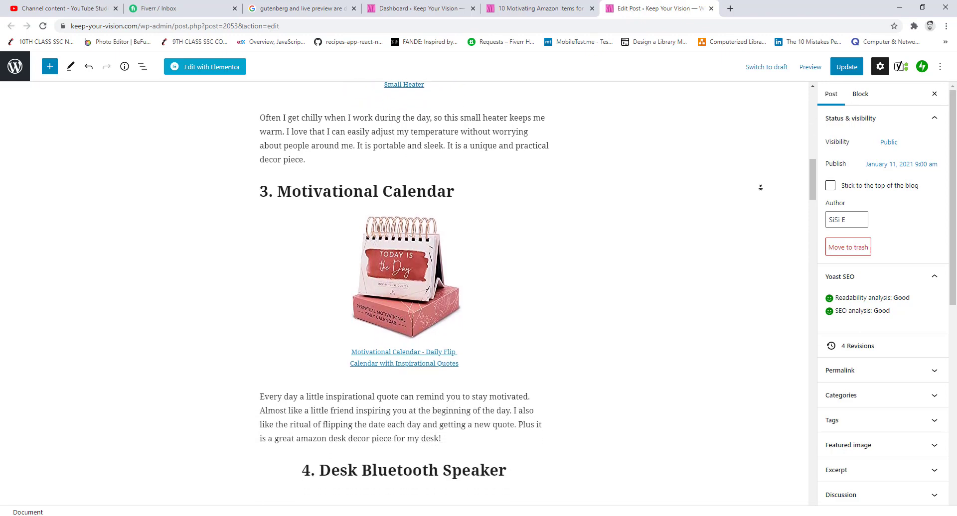
scroll(760, 187, "down", 7)
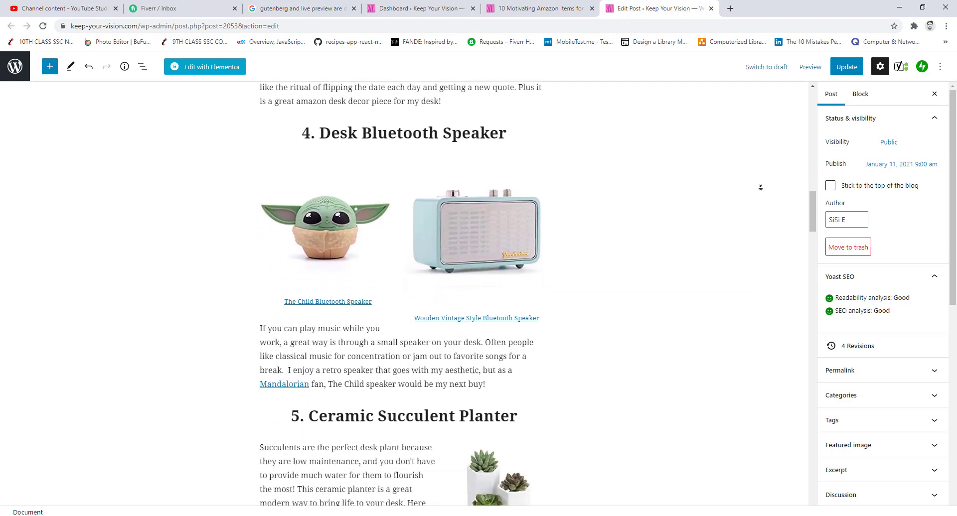
scroll(760, 187, "up", 9)
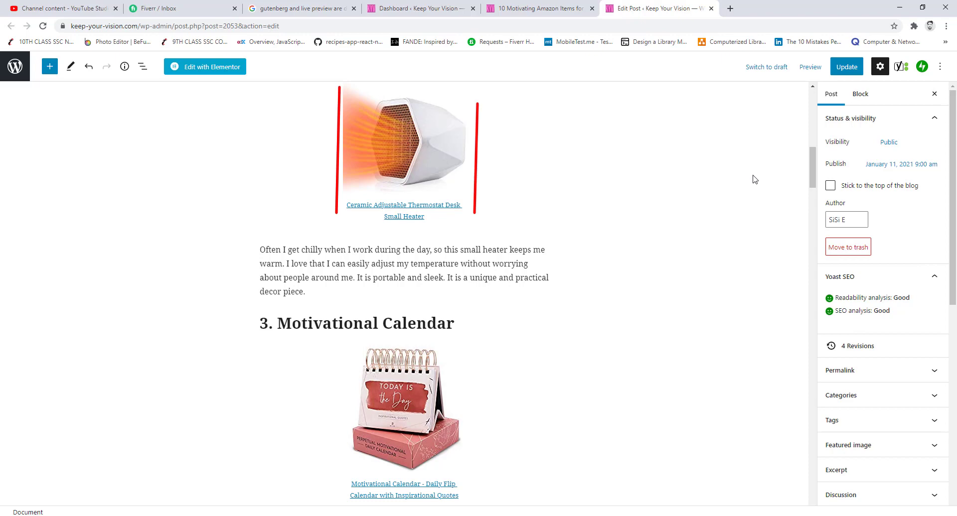
key("ctrl+w")
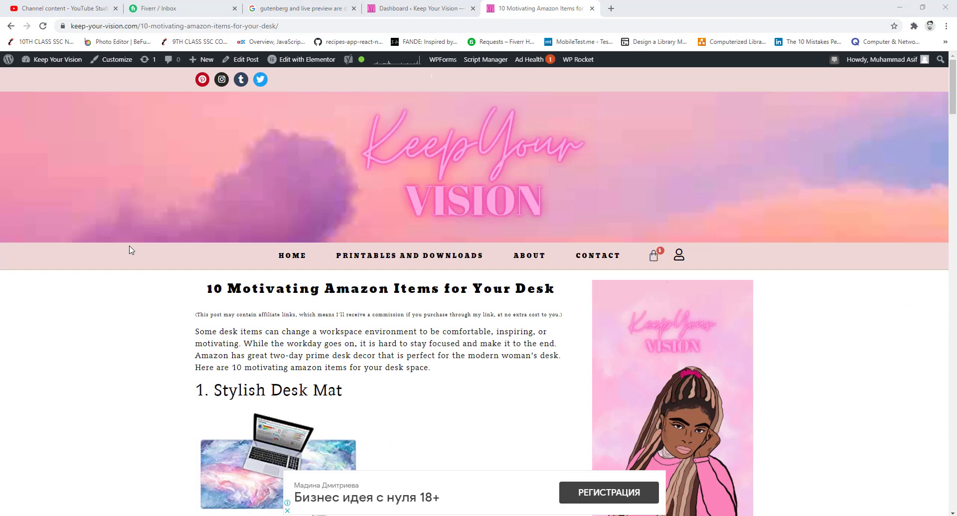
Step: Inspect the Stylish Desk Mat image's figure element on the live post with the developer tools
middle_click(129, 268)
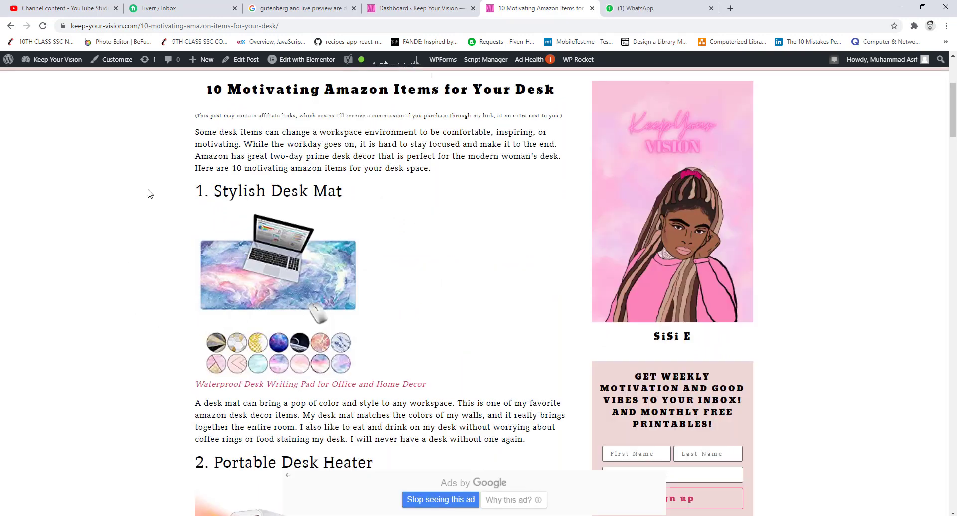
scroll(165, 271, "up", 3)
scroll(165, 271, "down", 3)
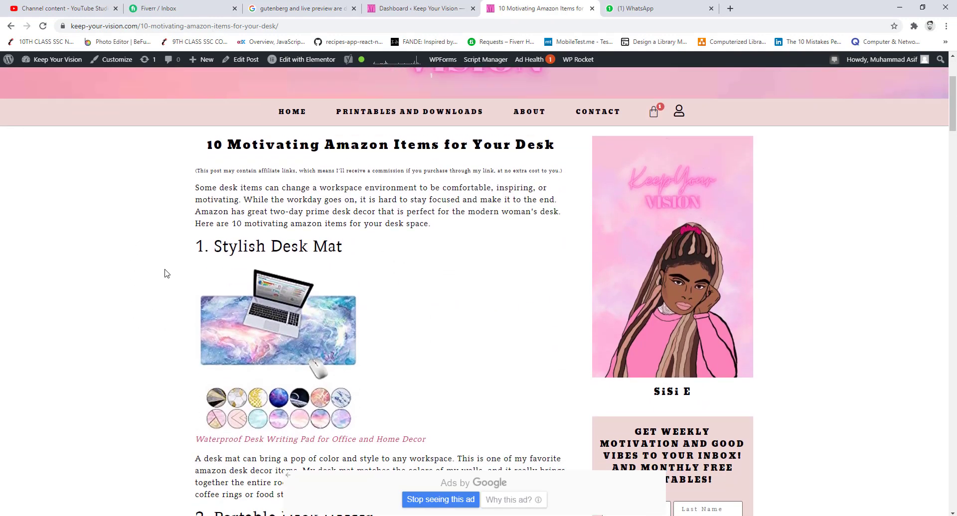
right_click(449, 258)
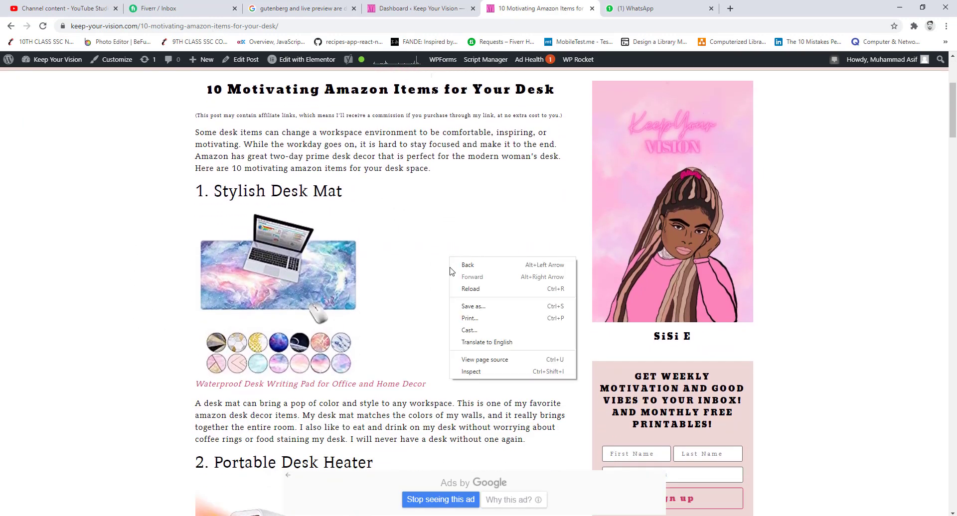
left_click(471, 372)
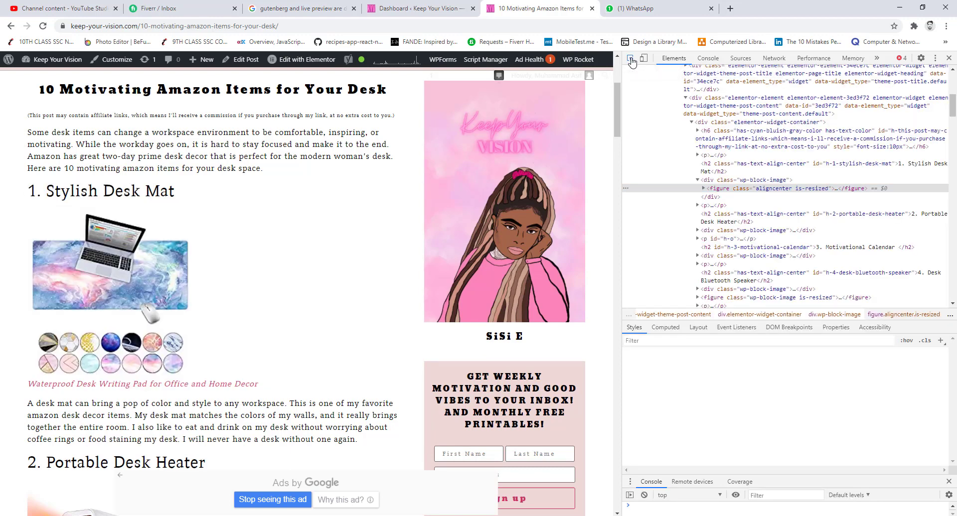
left_click(630, 60)
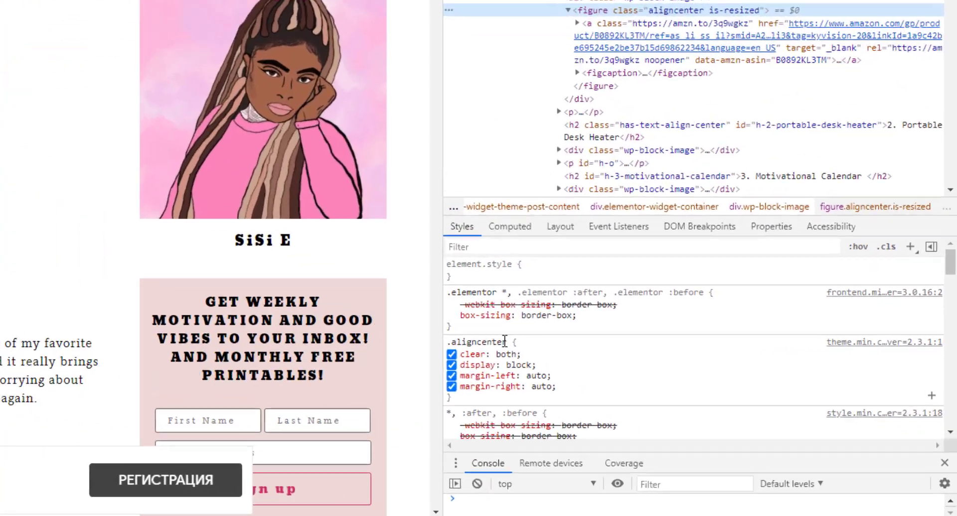
Step: Examine the CSS rules applied to the aligncenter figure, from the .aligncenter rule through the inherited styles to the box model
left_click_drag(662, 403, 646, 402)
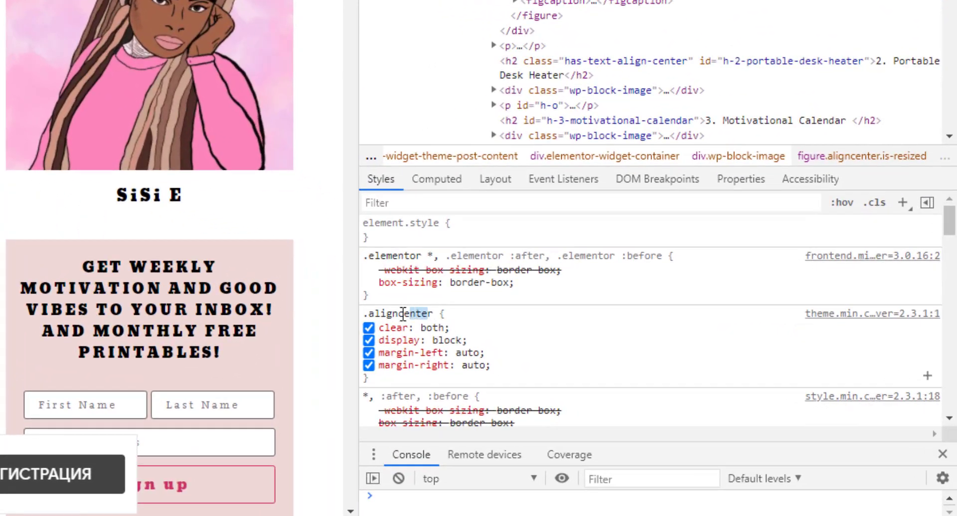
left_click(478, 328)
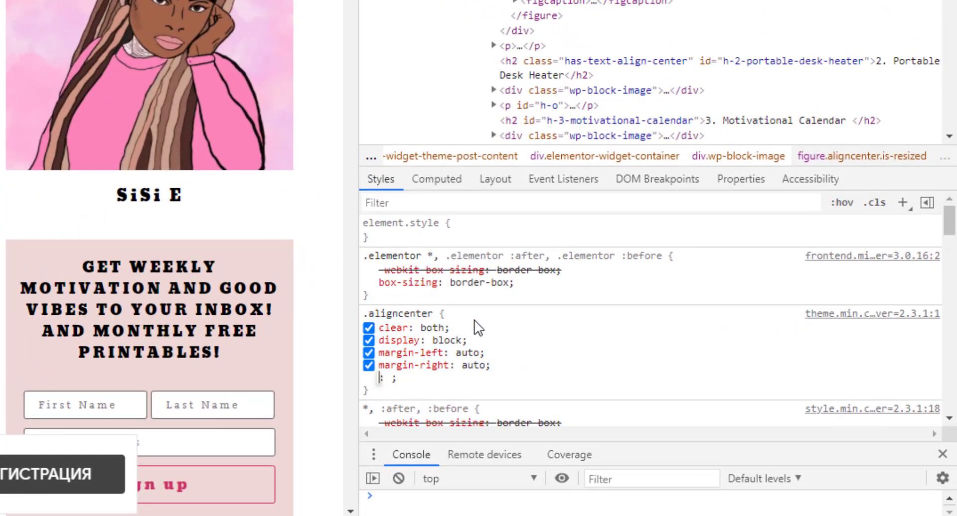
scroll(782, 379, "down", 6)
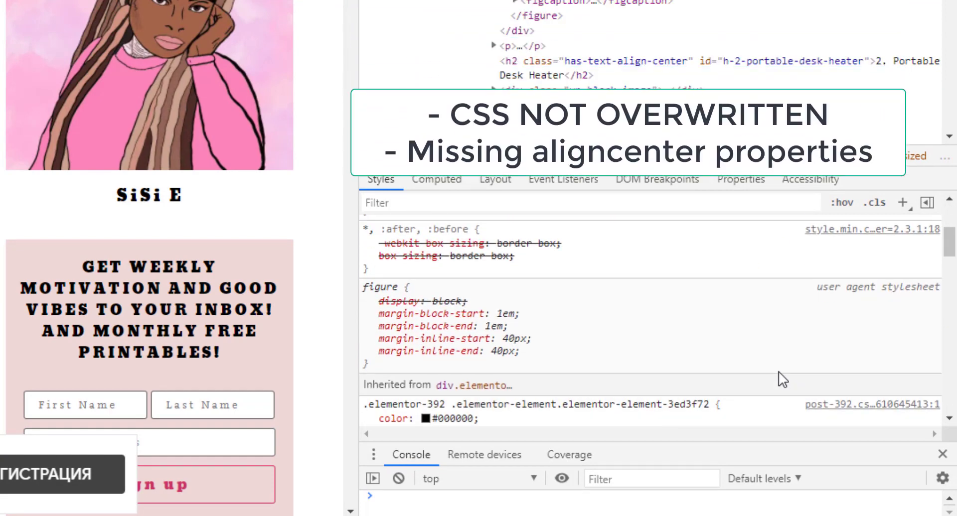
scroll(783, 380, "down", 2)
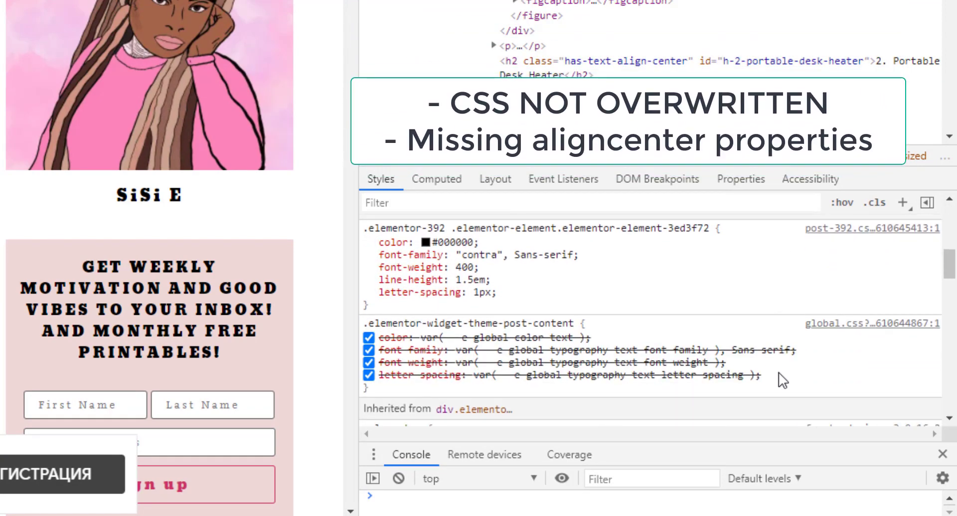
scroll(781, 384, "down", 2)
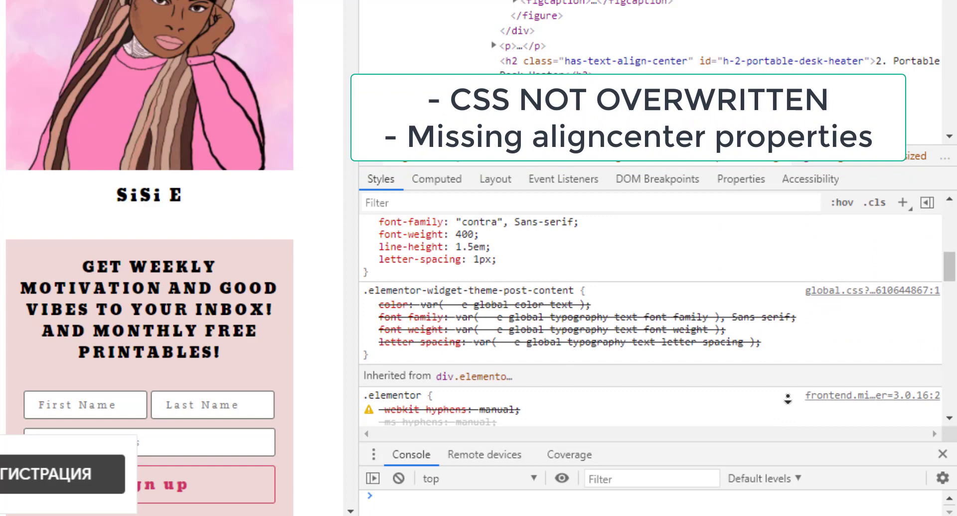
scroll(787, 404, "down", 4)
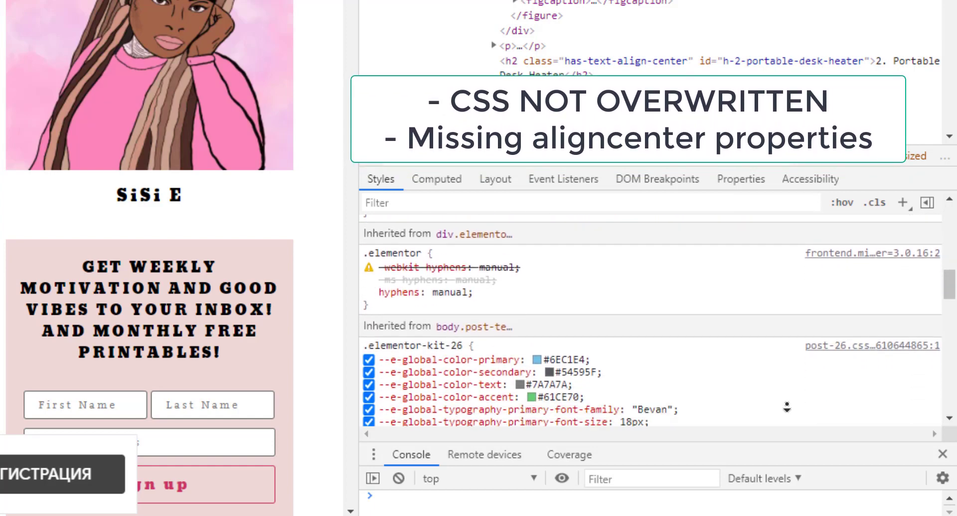
scroll(790, 412, "down", 5)
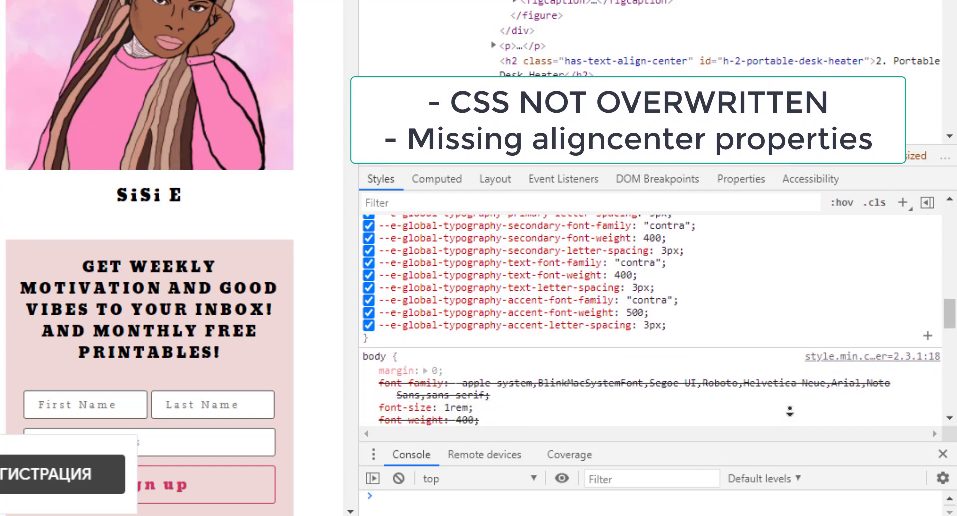
scroll(790, 412, "down", 5)
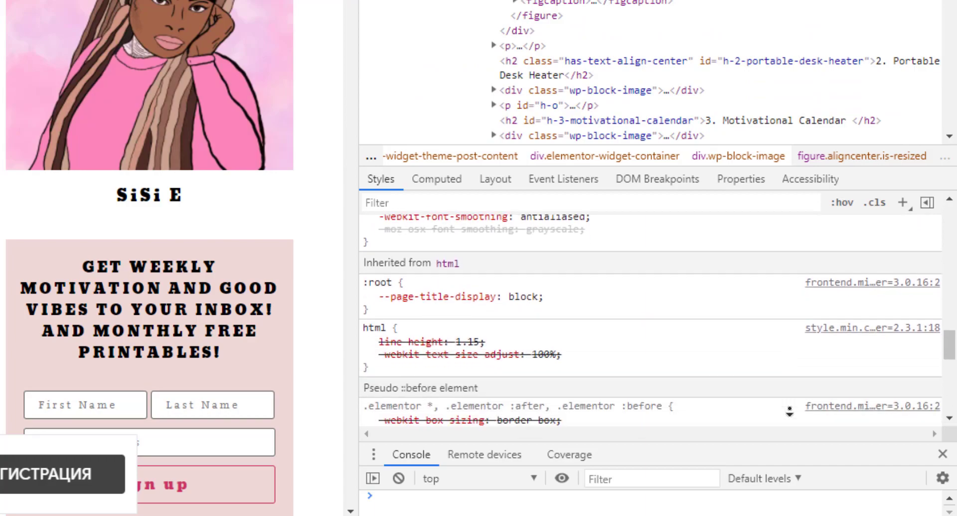
scroll(790, 412, "down", 5)
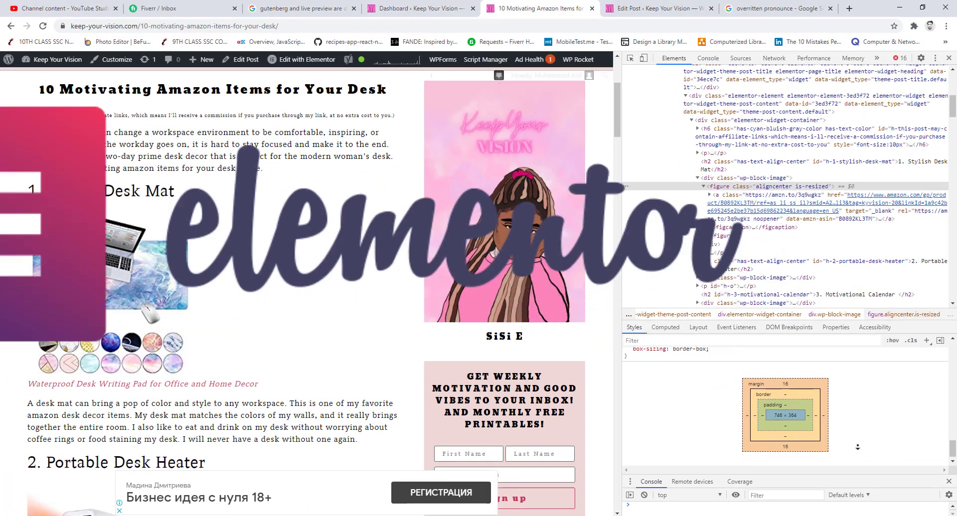
scroll(858, 401, "up", 10)
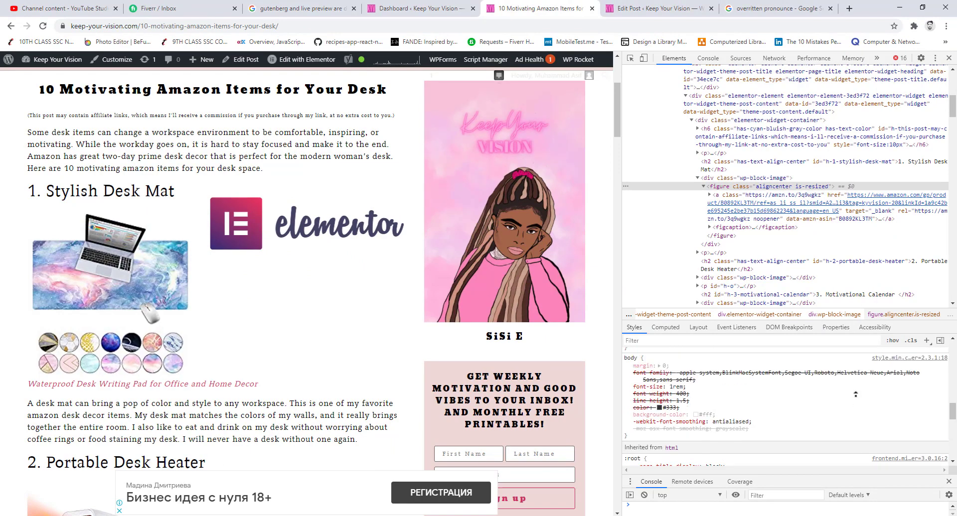
scroll(855, 394, "up", 5)
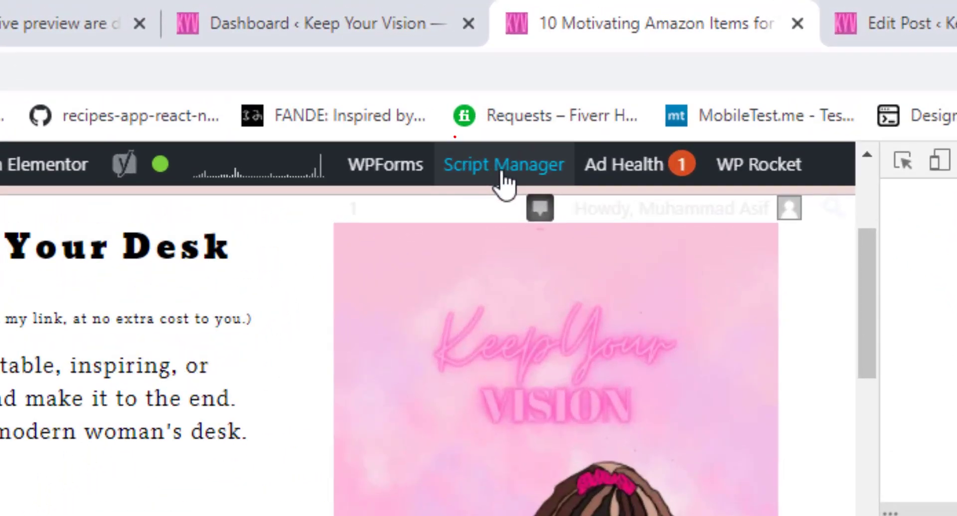
Step: Open the Perfmatters Script Manager for this post in a new tab and switch to it
right_click(467, 167)
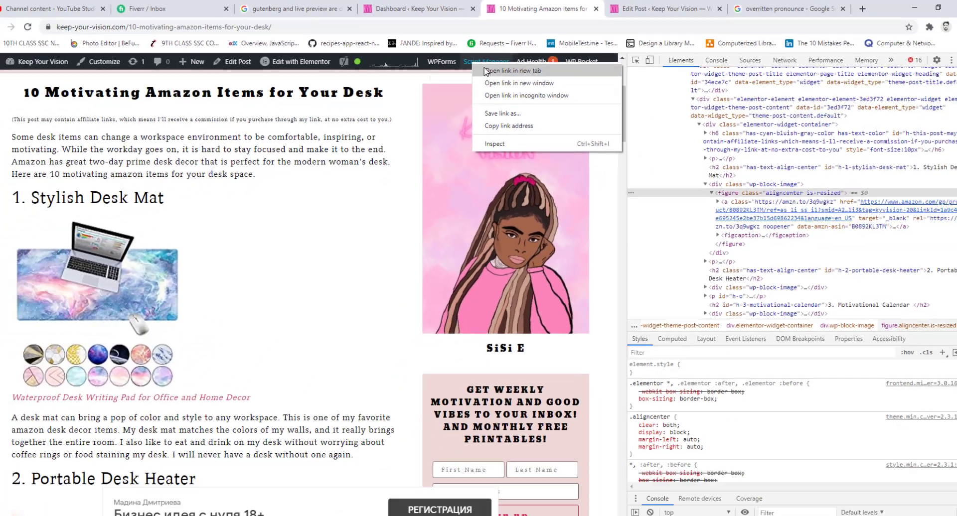
left_click(486, 71)
key("ctrl+Tab")
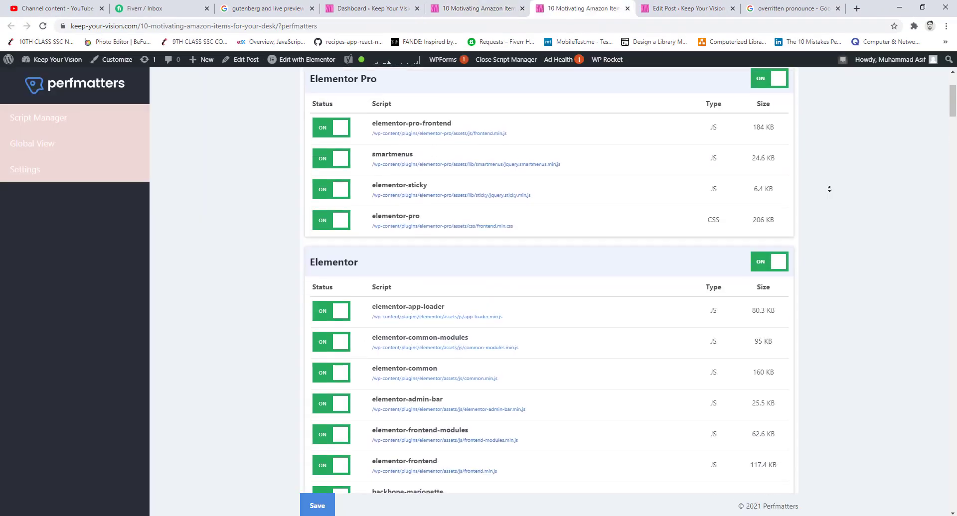
Step: Add a Posts exception to the disabled wp-block-library stylesheet in the Script Manager and save the settings
scroll(829, 190, "down", 5)
scroll(829, 190, "down", 9)
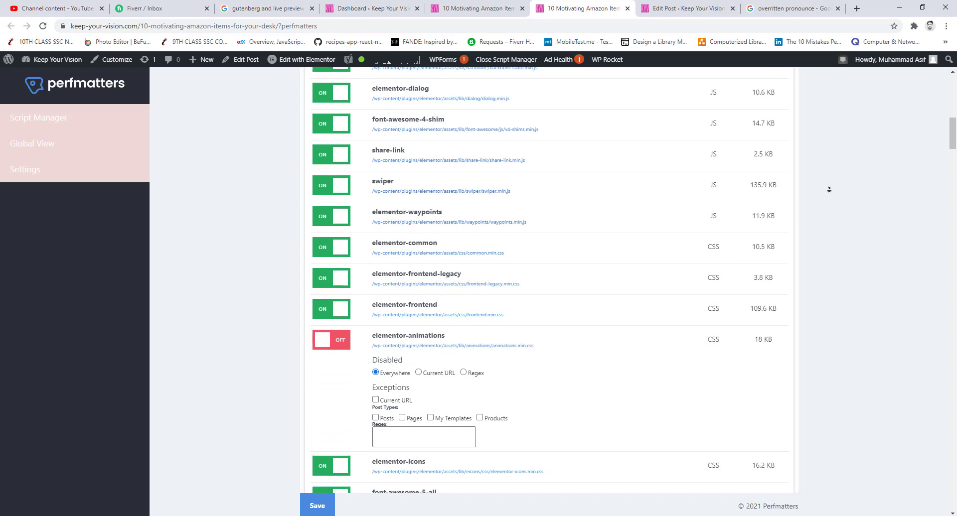
scroll(829, 190, "down", 10)
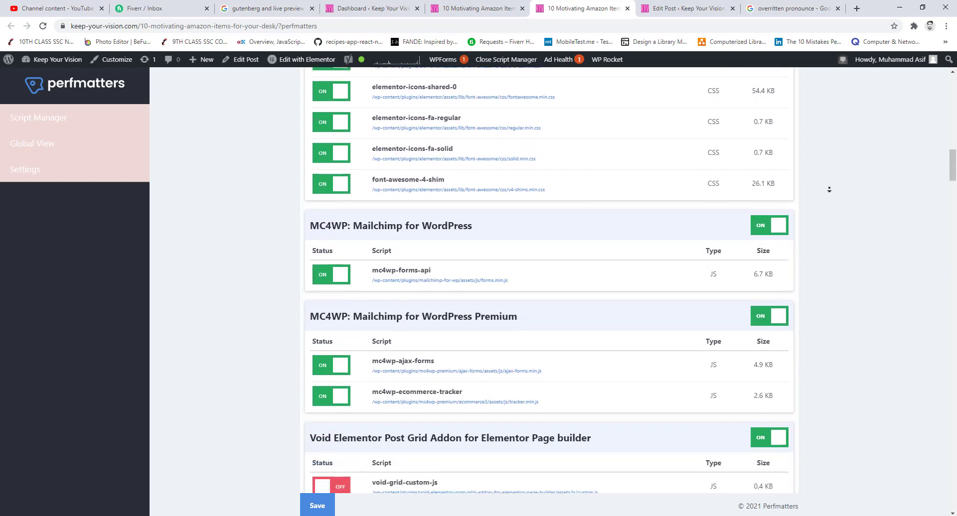
scroll(829, 190, "down", 10)
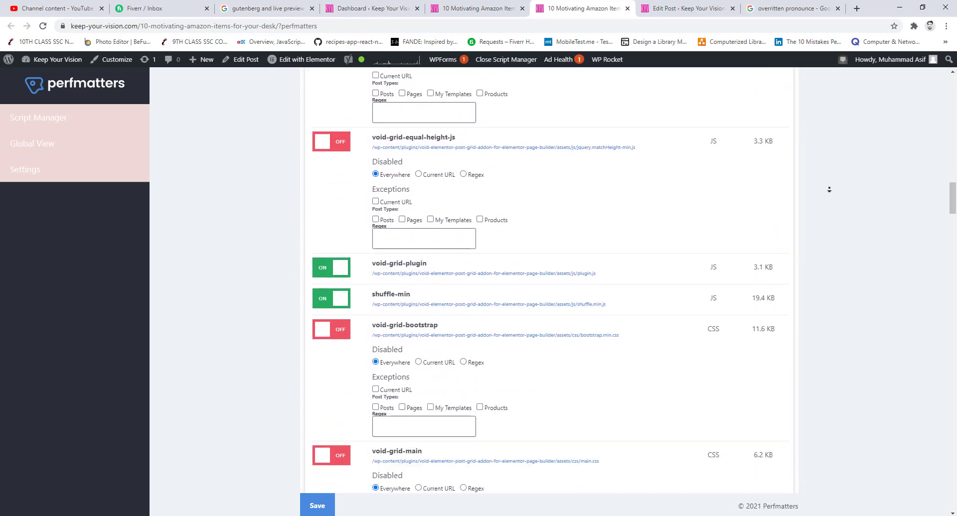
scroll(829, 190, "down", 10)
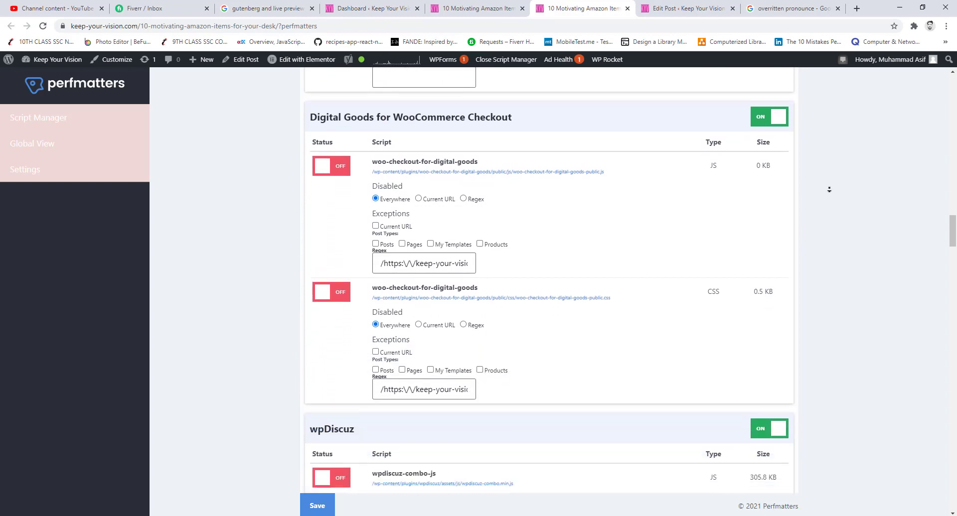
scroll(828, 190, "down", 2)
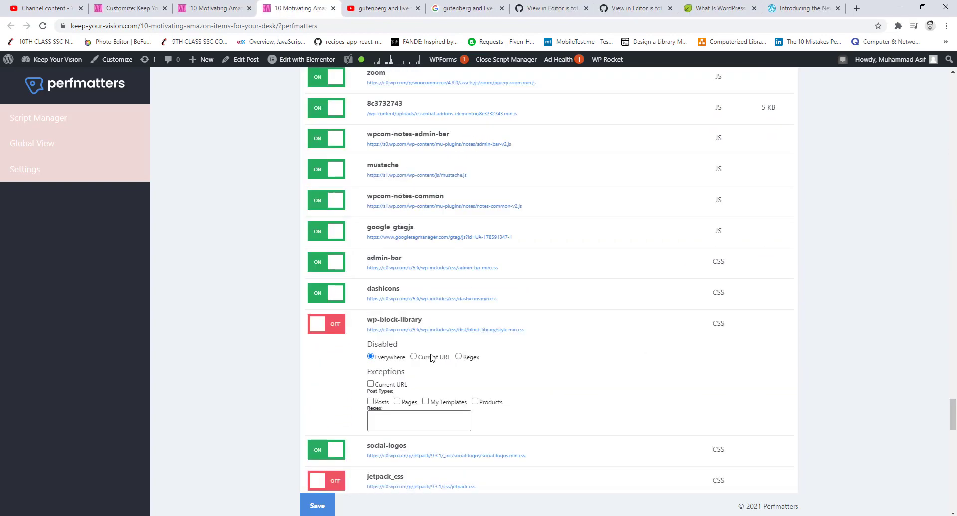
scroll(428, 355, "down", 1)
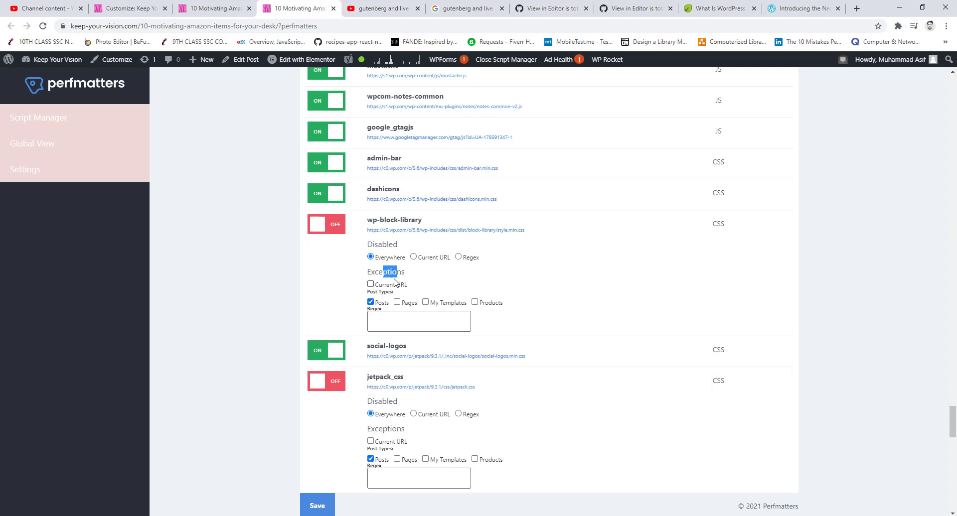
left_click(318, 507)
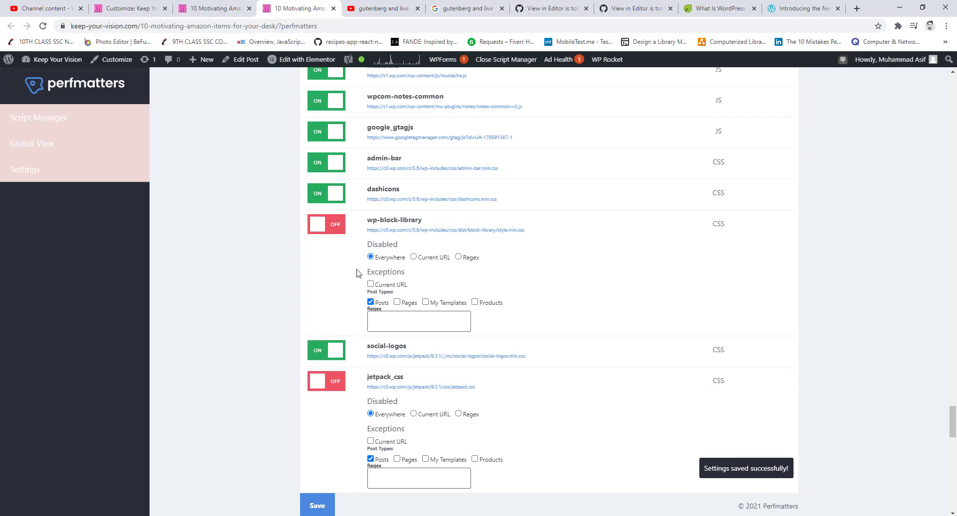
Step: Reload the live post and check the alignment of its headings and product images down the page
left_click(246, 8)
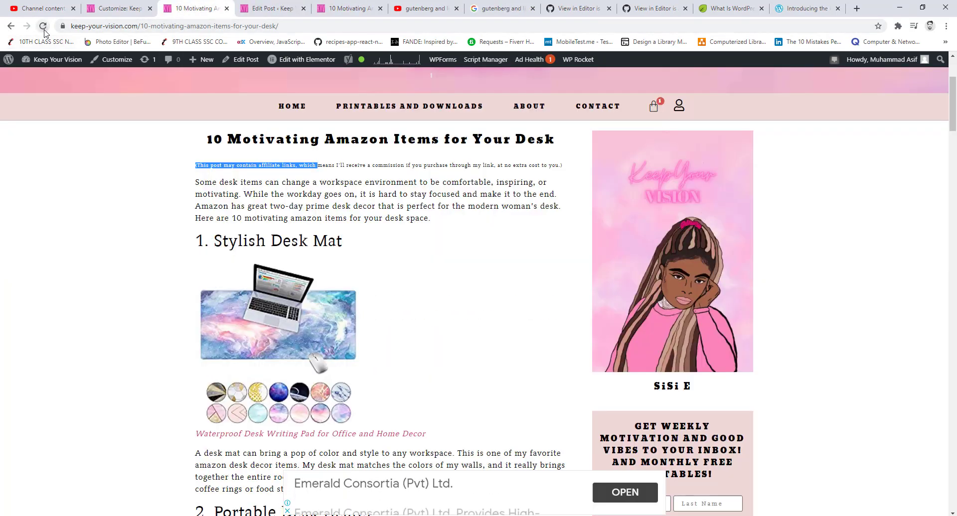
left_click(43, 28)
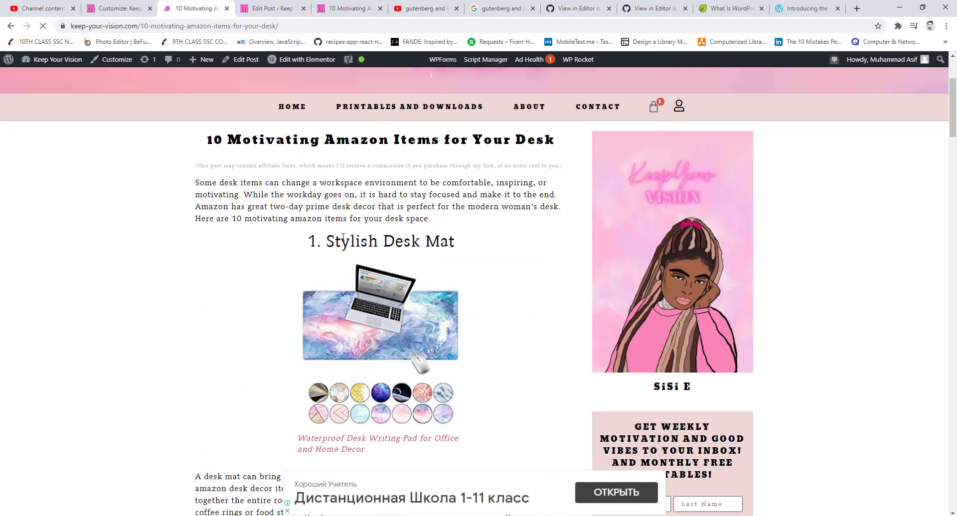
left_click_drag(320, 247, 459, 250)
left_click(459, 250)
scroll(348, 260, "down", 4)
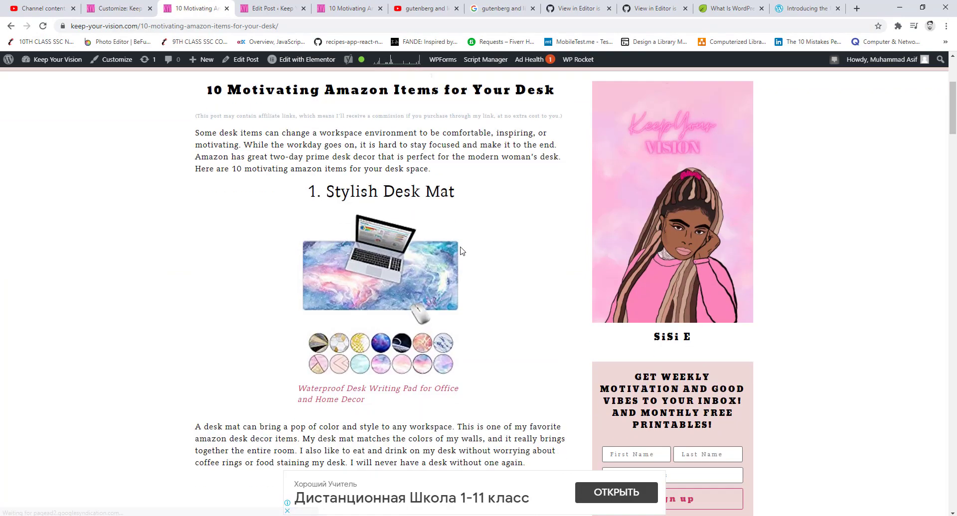
scroll(348, 260, "down", 15)
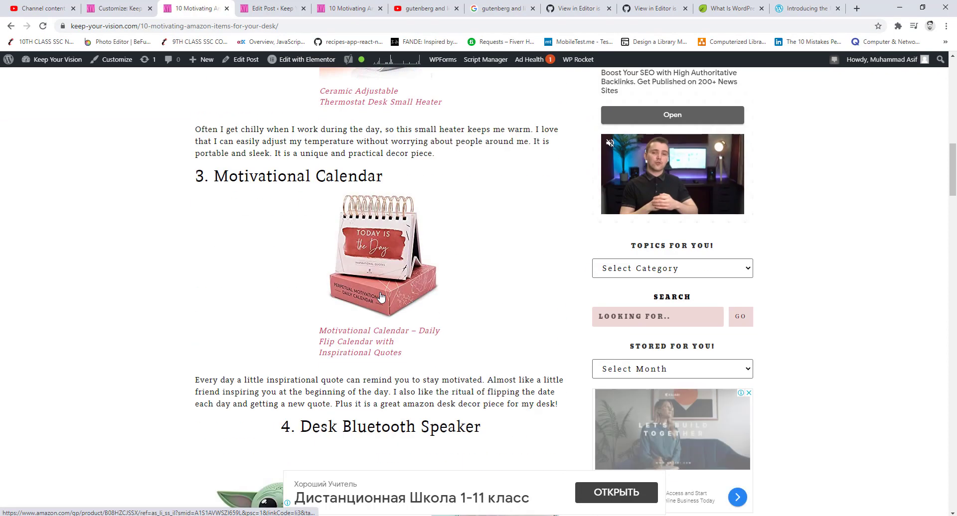
scroll(380, 294, "down", 9)
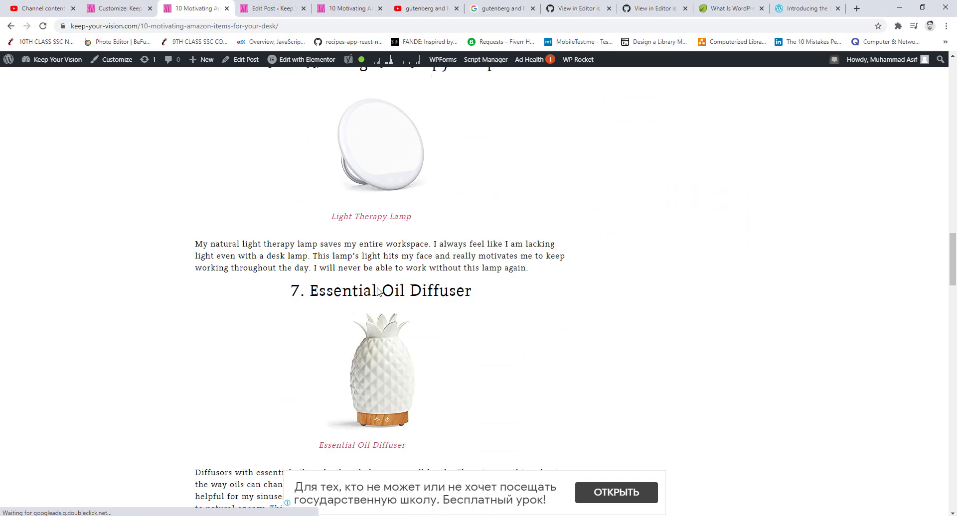
Step: Check the centring of the headings and images for items 6 to 9 on the live post
scroll(379, 290, "up", 3)
scroll(379, 290, "up", 3)
scroll(378, 290, "down", 12)
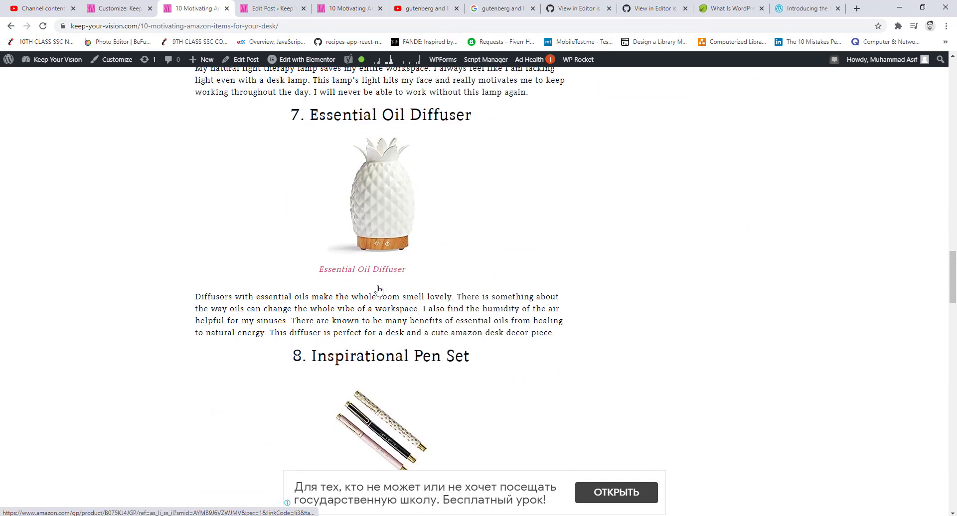
scroll(378, 291, "down", 9)
scroll(379, 290, "up", 9)
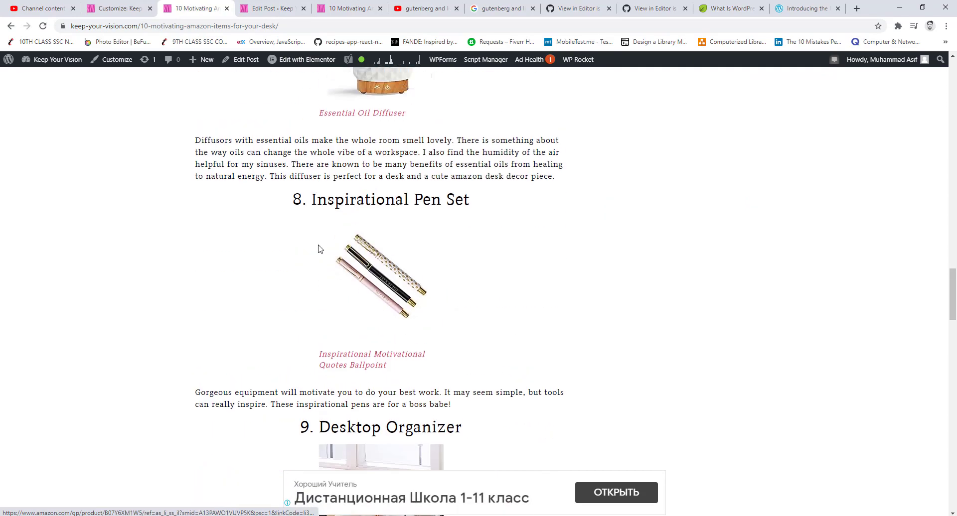
Step: Open the site's list of all posts and preview the scheduled Boss Babe Alert! post in a new tab
left_click(343, 7)
left_click(506, 60)
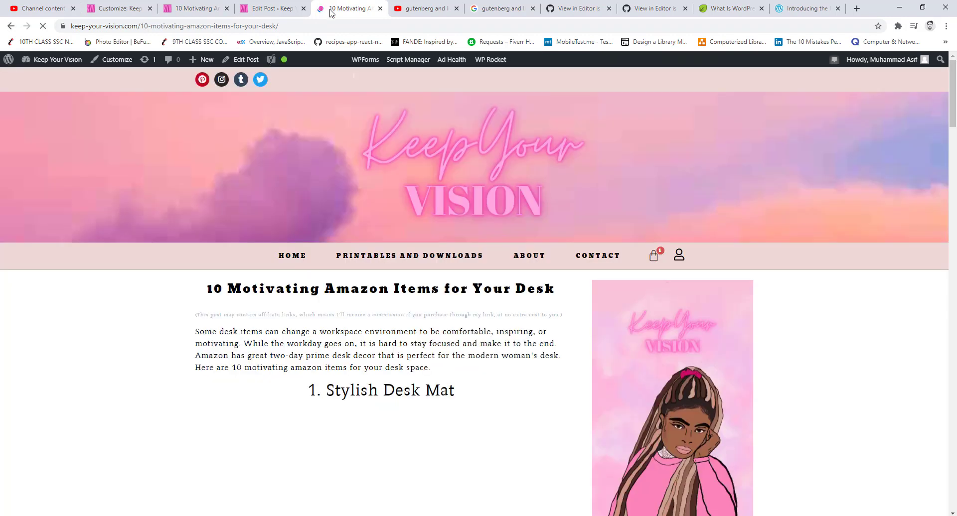
mouse_move(53, 69)
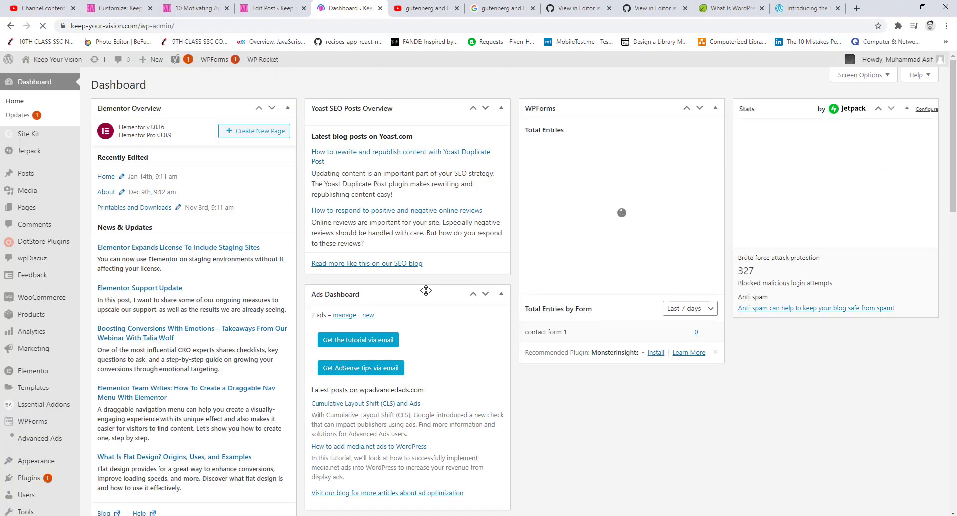
left_click(32, 177)
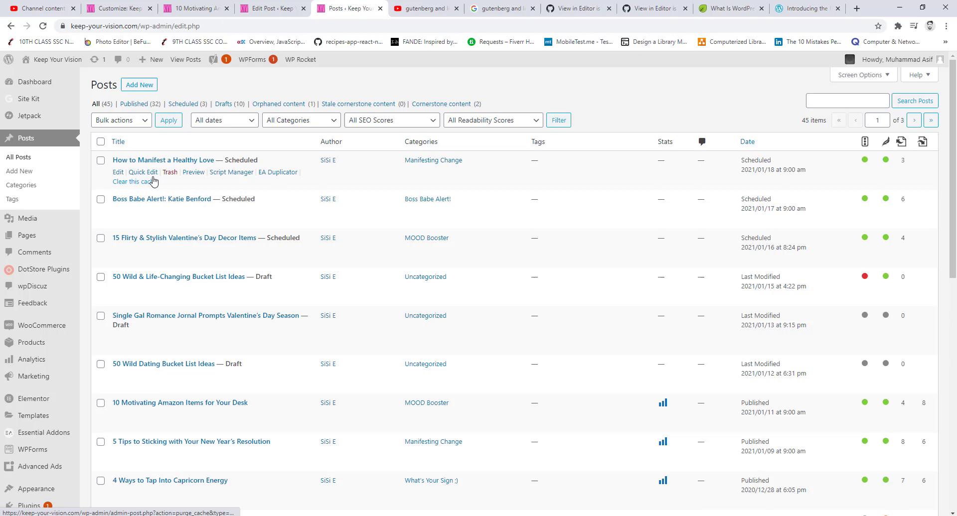
right_click(192, 214)
left_click(196, 220)
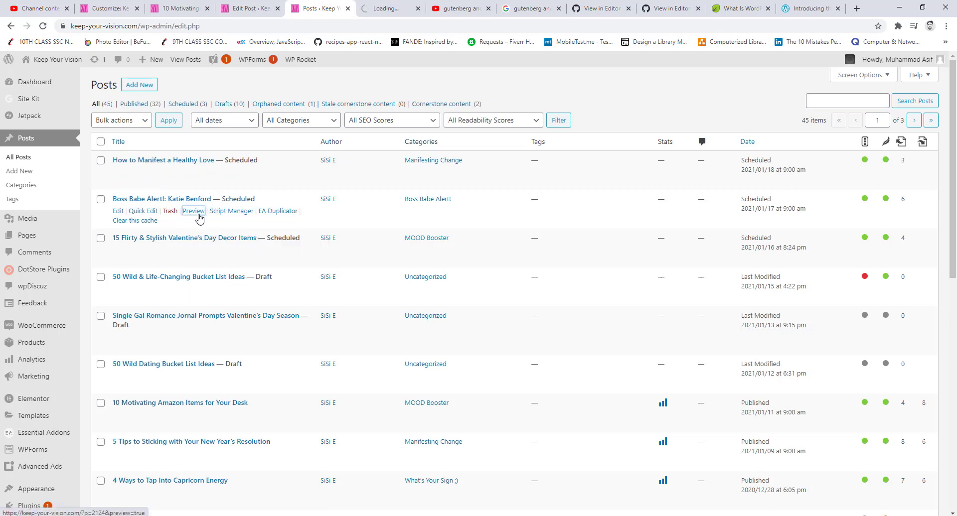
left_click(372, 6)
Step: Compare the portrait image's shape in the Boss Babe Alert! preview with the block editor, and return to the preview
scroll(428, 274, "down", 6)
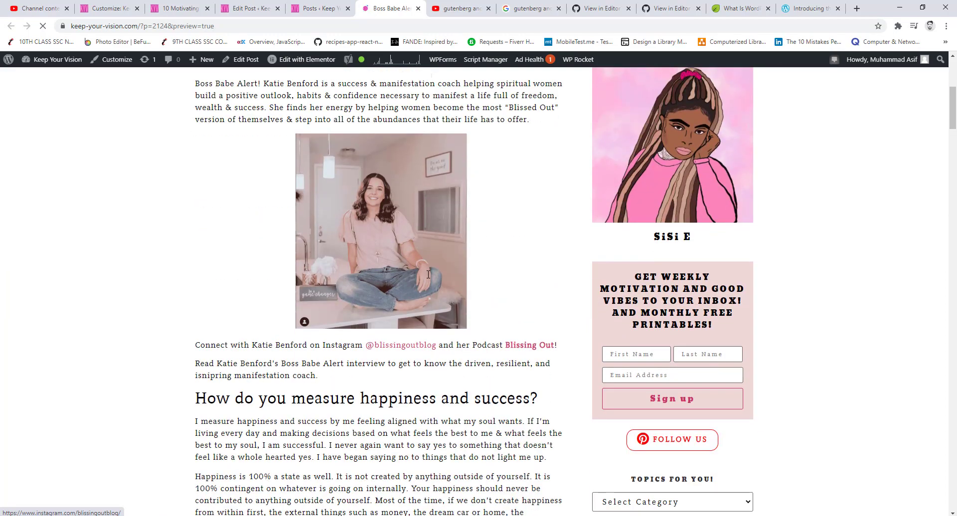
scroll(427, 279, "down", 12)
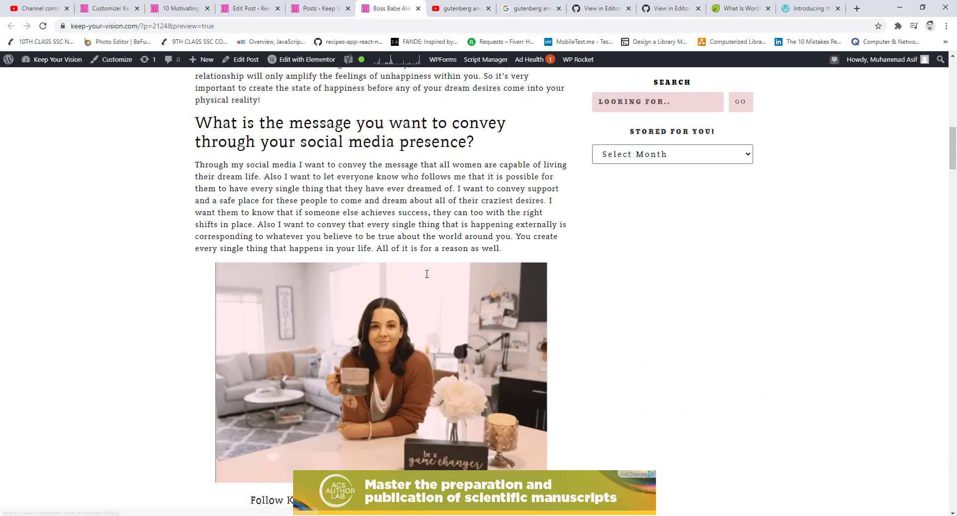
scroll(427, 278, "down", 6)
scroll(425, 277, "up", 20)
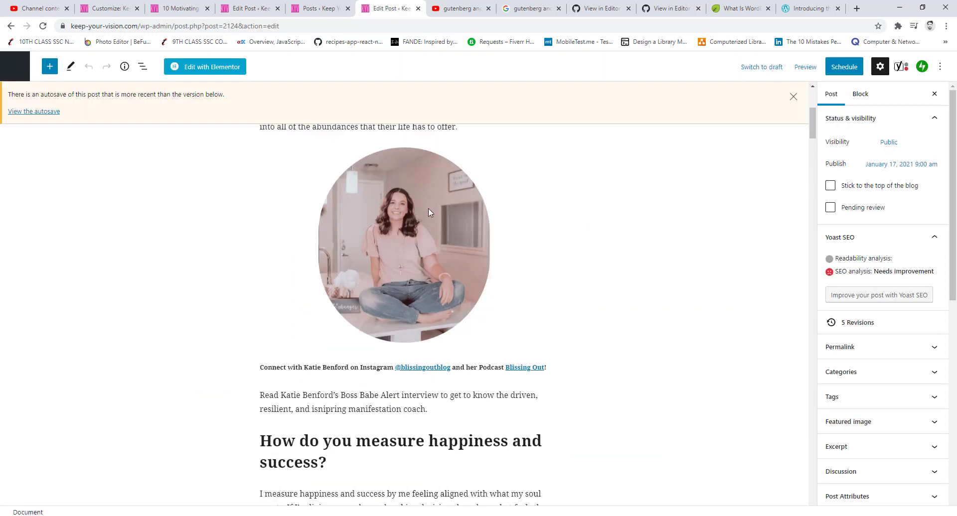
left_click(9, 27)
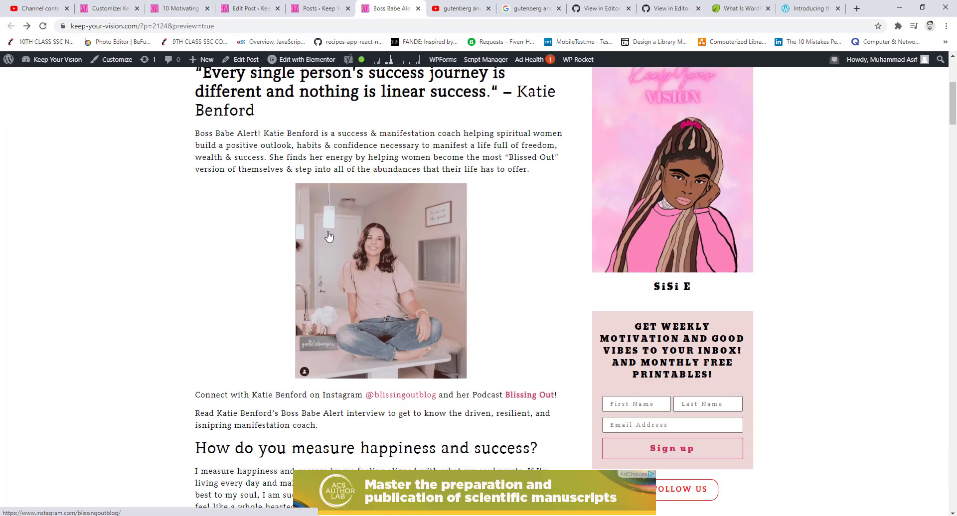
Step: Inspect the first portrait image and its parent aligncenter figure and wp-block-image is-style-rounded container
right_click(279, 212)
left_click(342, 331)
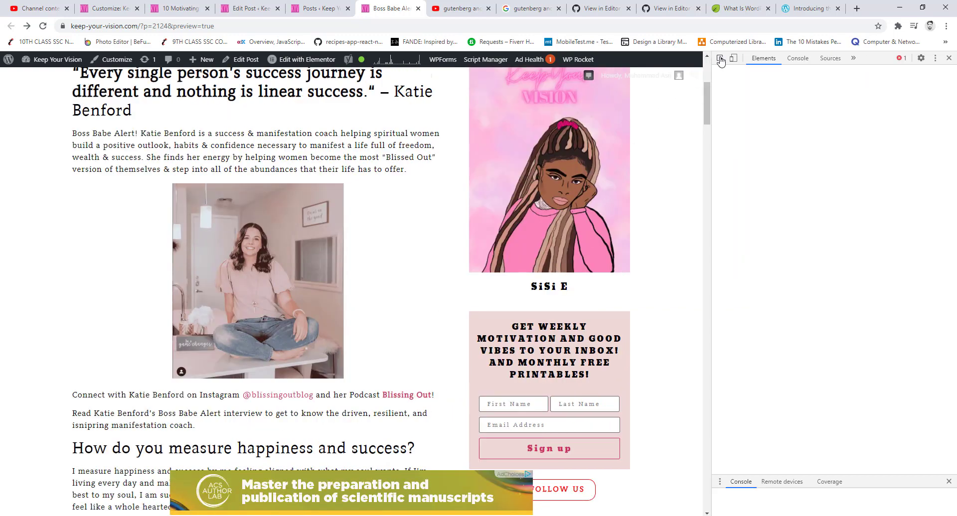
left_click(720, 58)
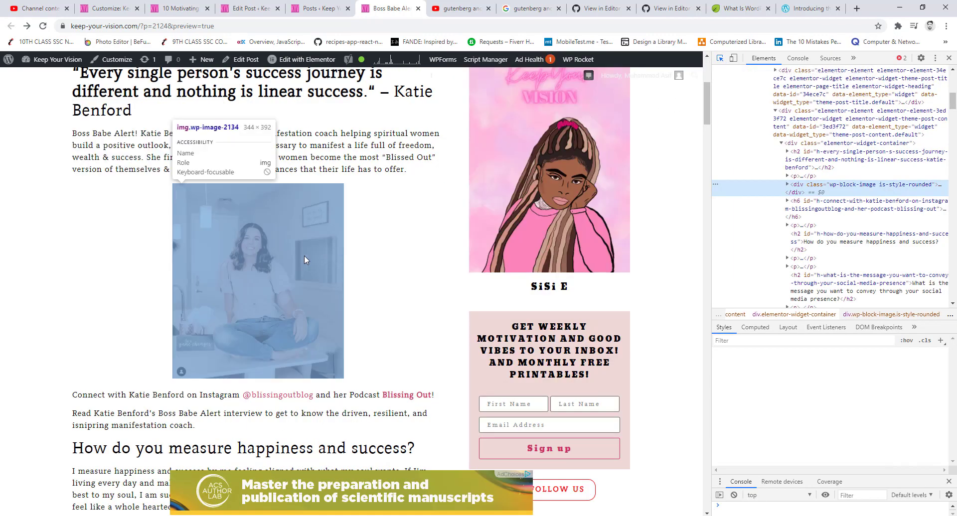
left_click(304, 258)
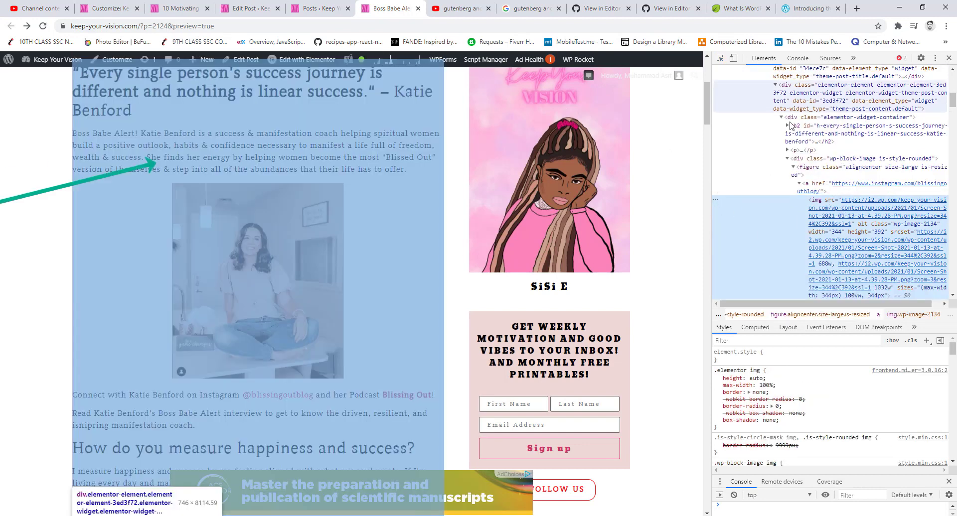
left_click(812, 168)
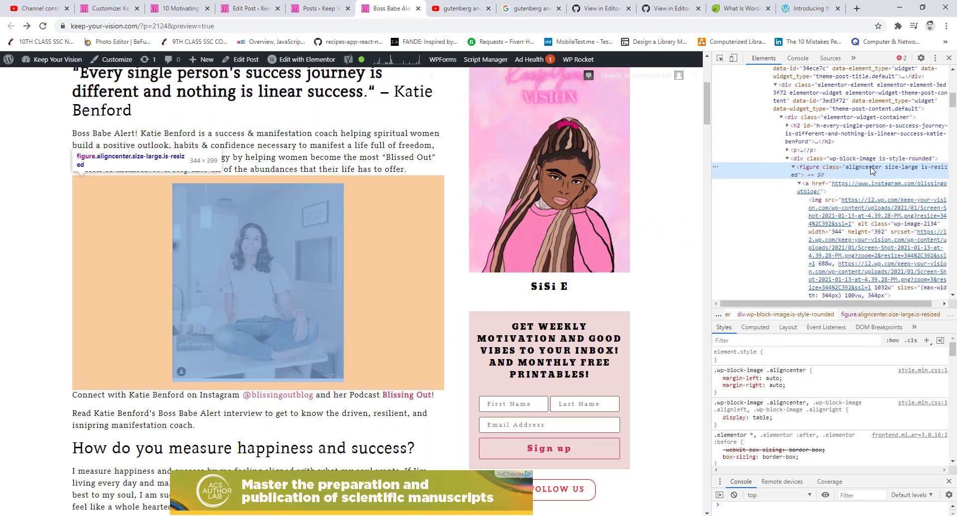
left_click(892, 160)
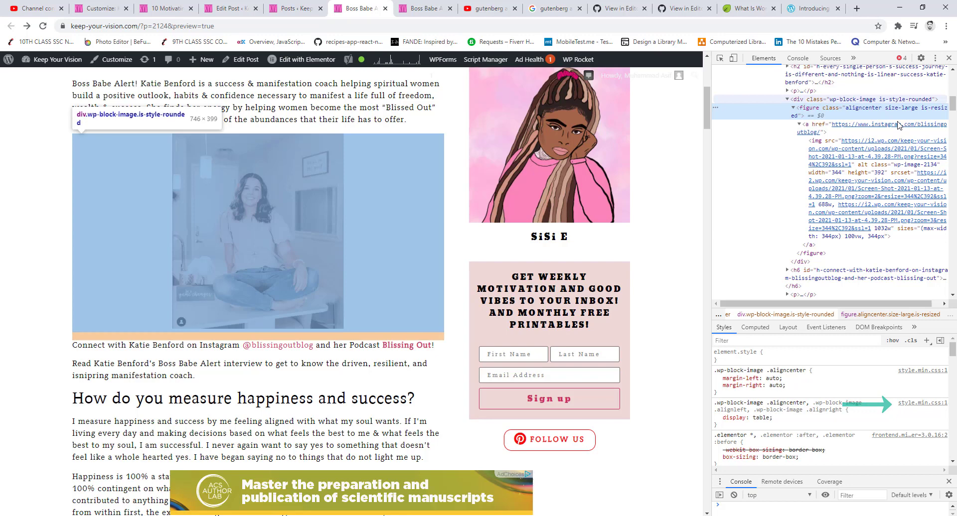
Step: Open the style.min.css source from the aligncenter rule and search it for "rounded"
left_click(915, 404)
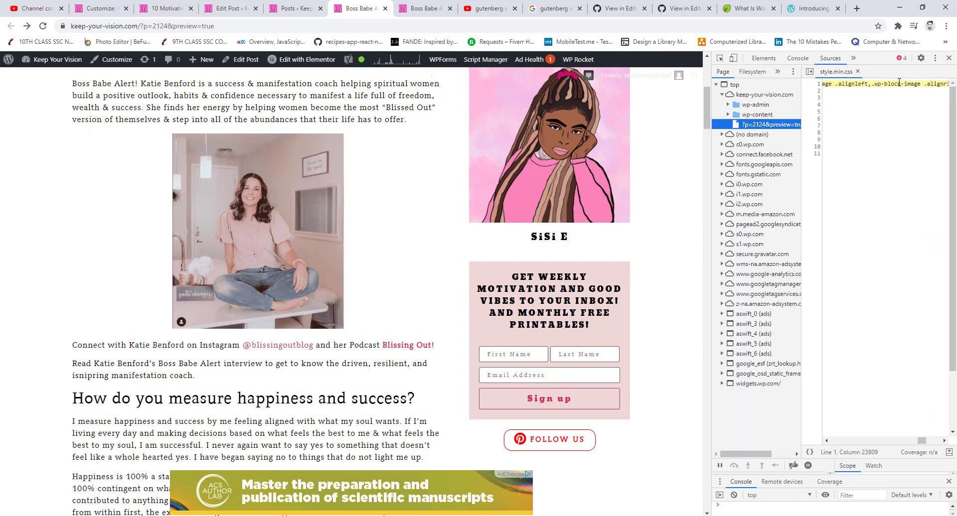
key("ctrl+f")
left_click(860, 369)
key("ctrl+f")
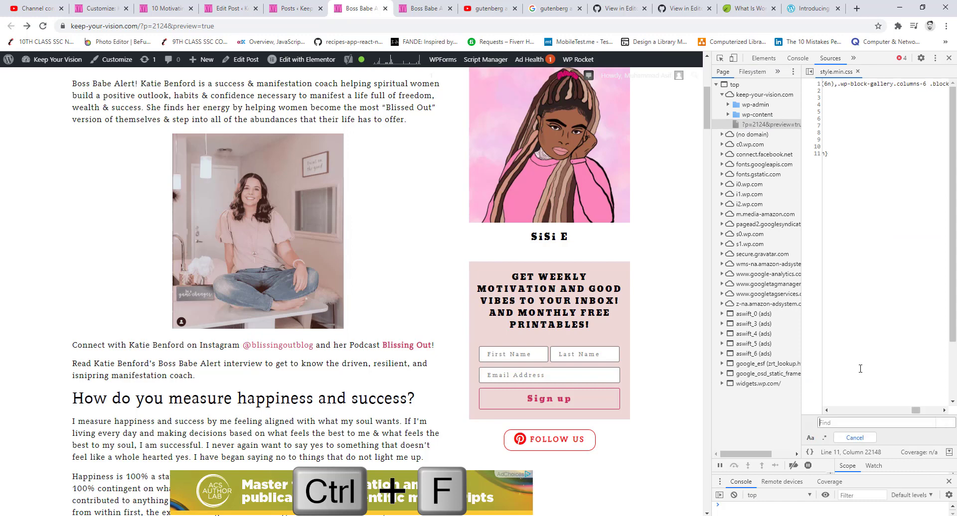
type("roun")
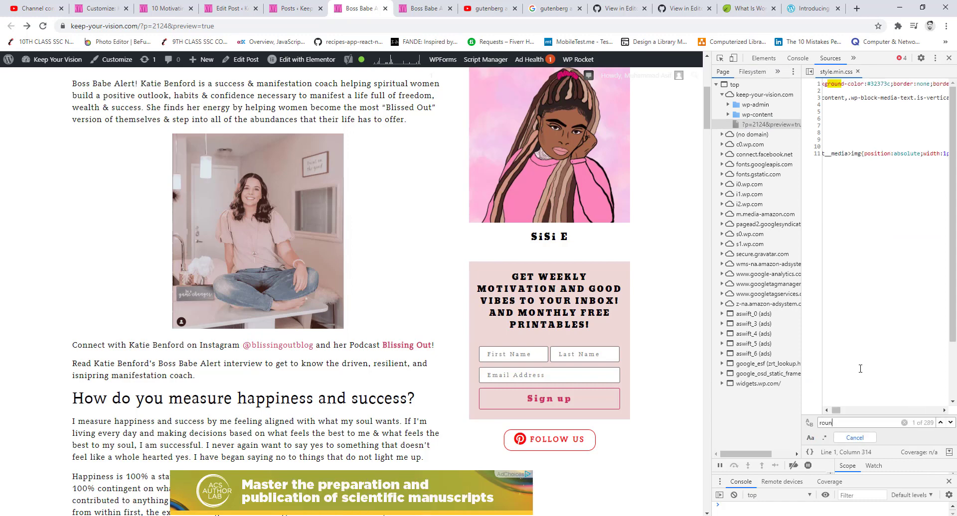
type("ded")
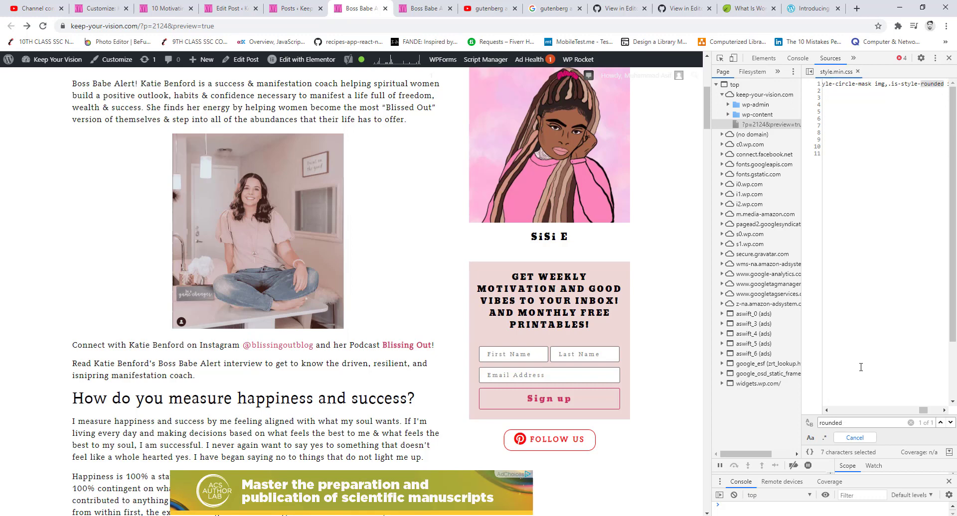
Step: Widen the developer tools and read the border-radius declaration of the .is-style-rounded img rule in style.min.css
left_click(944, 410)
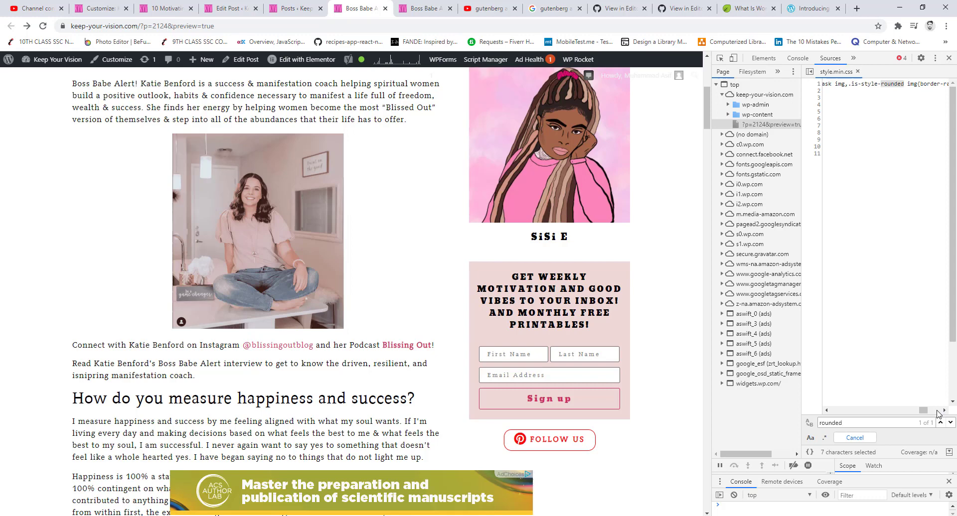
left_click(944, 410)
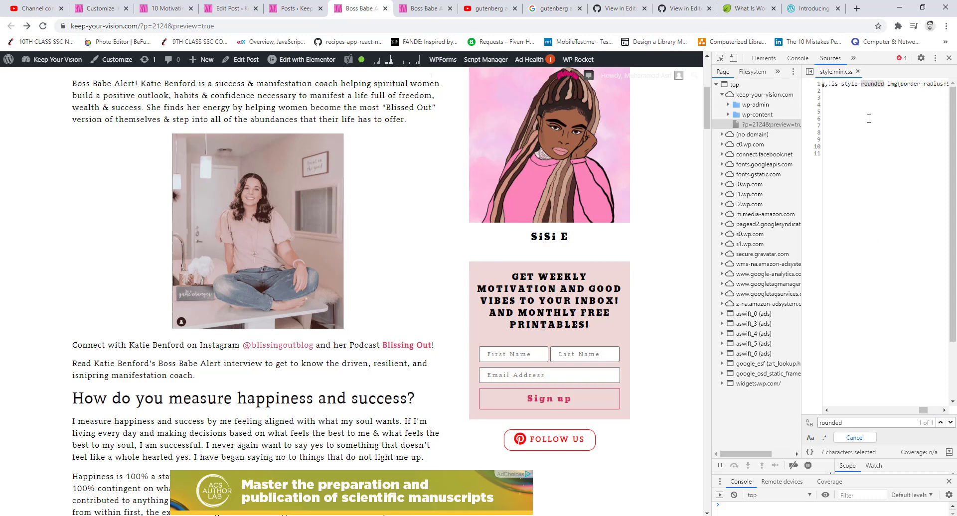
scroll(837, 85, "left", 1)
left_click_drag(573, 241, 479, 240)
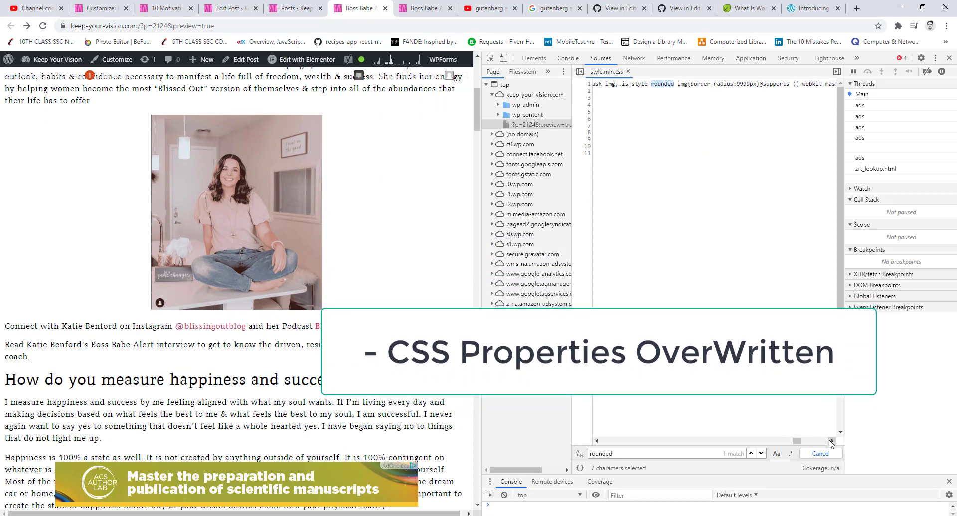
left_click(831, 441)
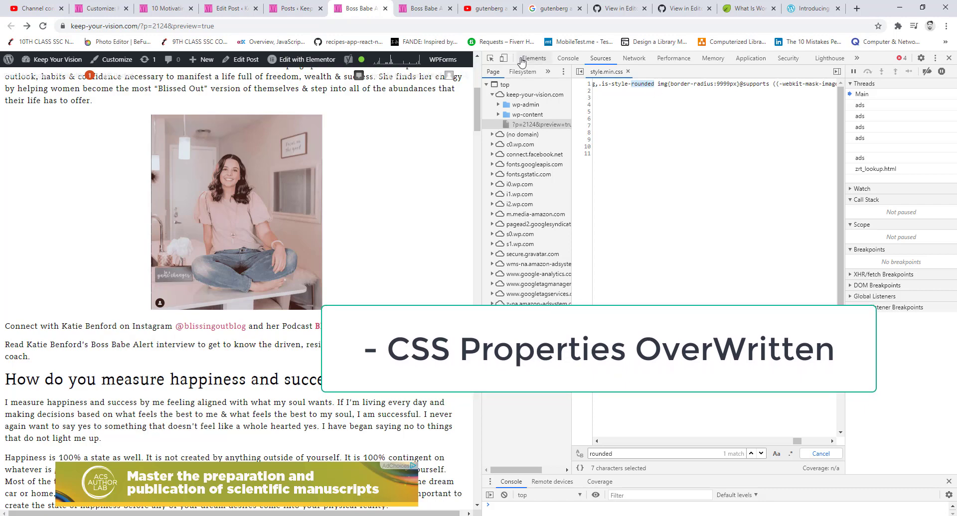
Step: Examine the image's CSS rules in a widened styles area, toggling the .elementor img height and max-width declarations off and on
left_click(532, 59)
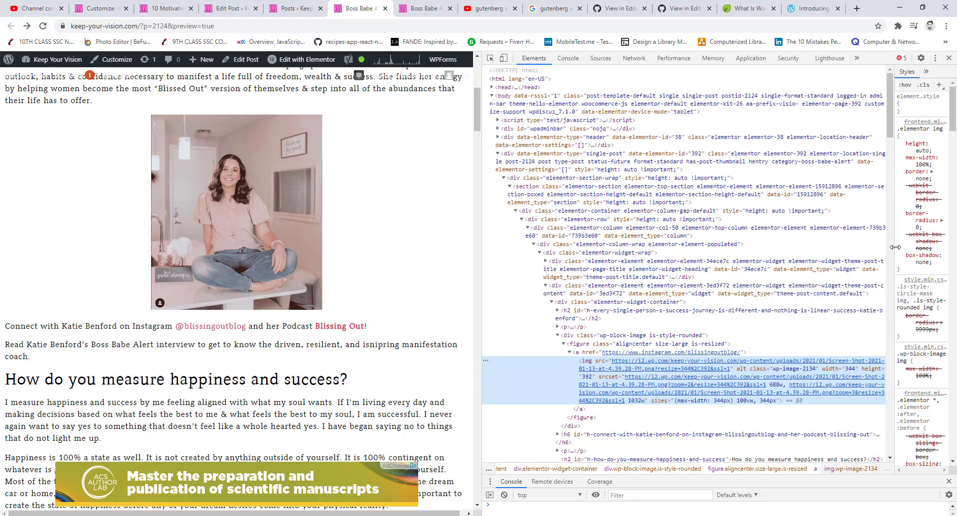
left_click_drag(896, 247, 749, 250)
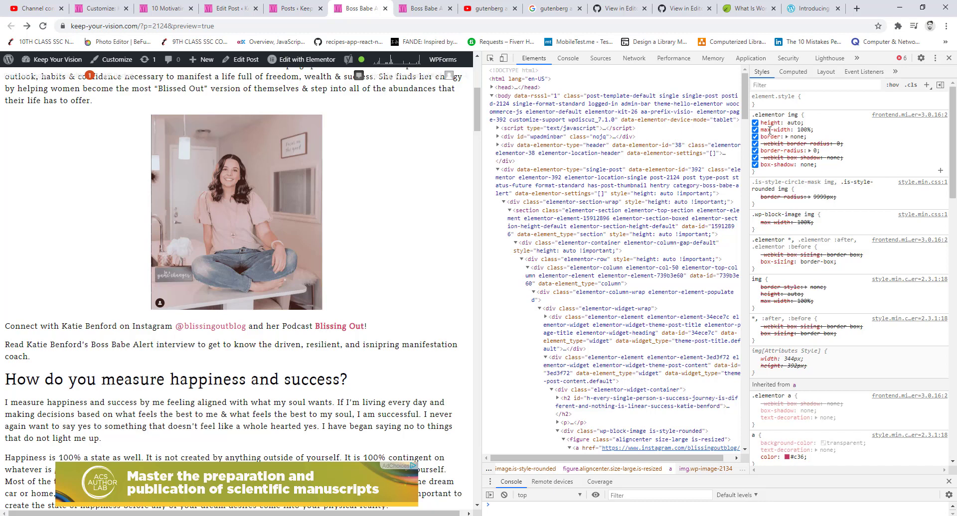
left_click(755, 123)
left_click(755, 130)
left_click(755, 123)
left_click(756, 129)
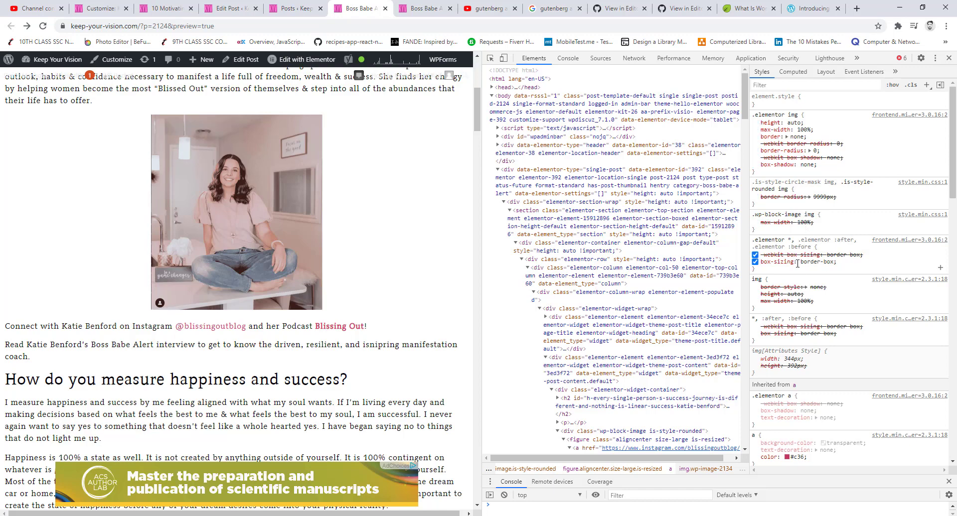
Step: Open this post's Script Manager in a new tab, disable the elementor-frontend stylesheet (frontend.min.css) for the Current URL, and save
left_click_drag(481, 249, 551, 249)
right_click(483, 73)
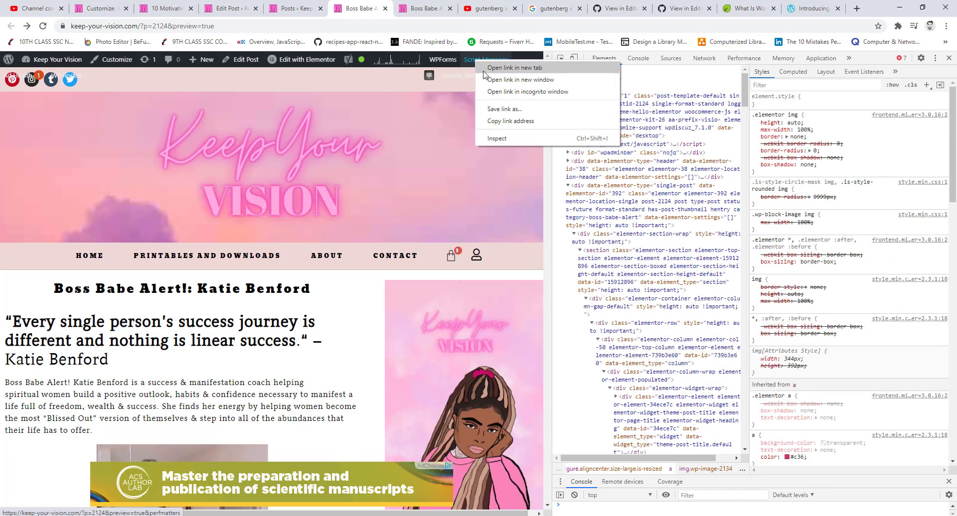
left_click(483, 70)
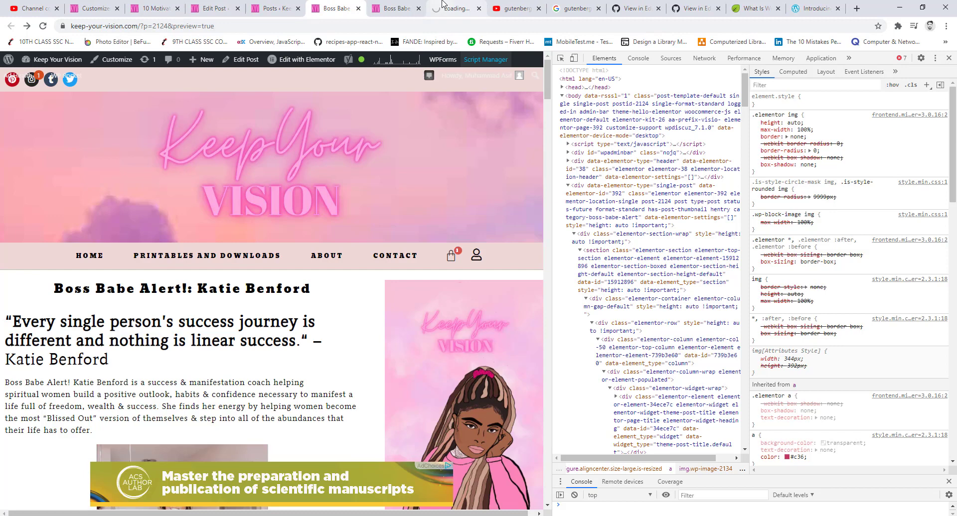
left_click(456, 8)
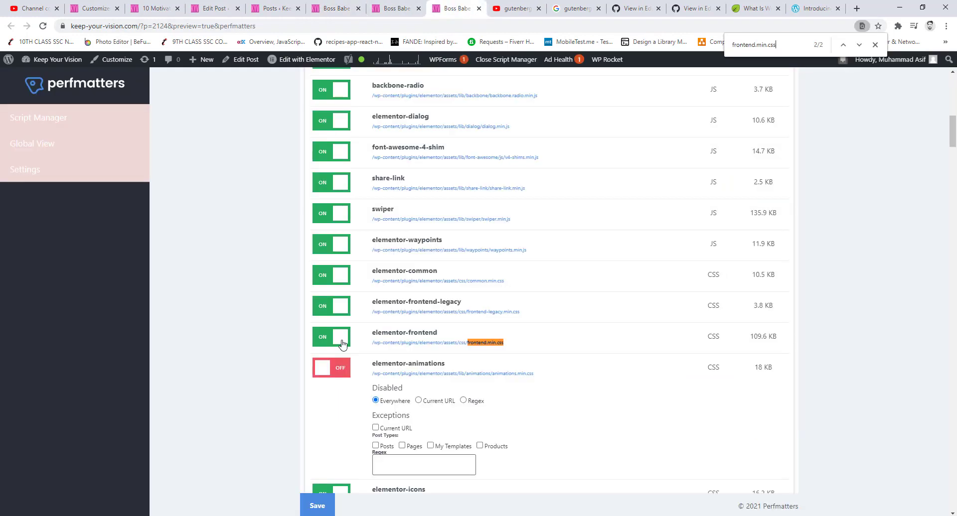
left_click(342, 344)
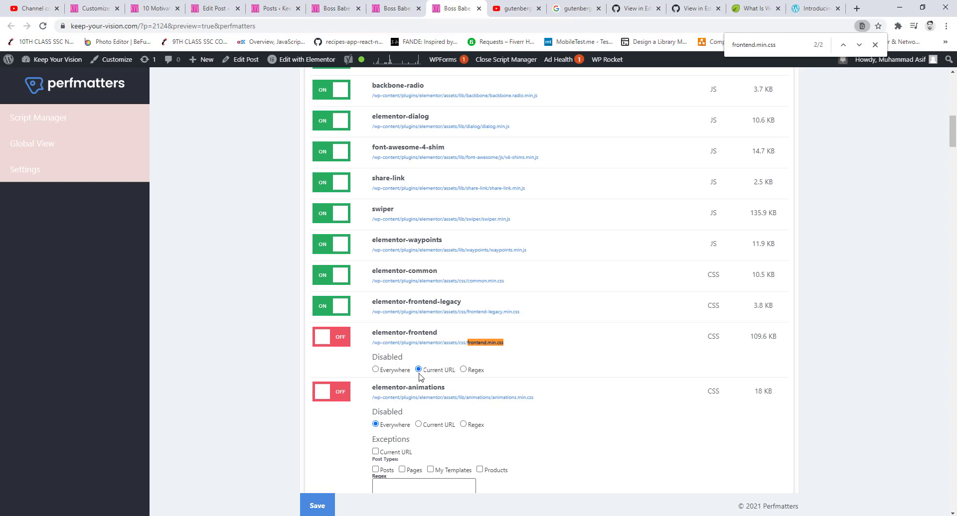
left_click(314, 500)
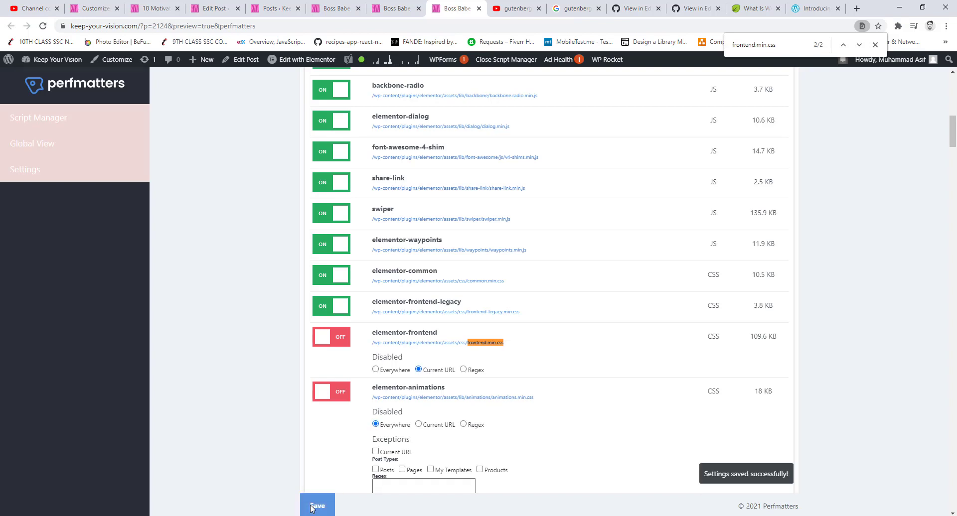
Step: Reload the Boss Babe Alert! preview, check the portrait images' rounding and page layout, and close the developer tools
left_click(335, 9)
scroll(261, 194, "down", 4)
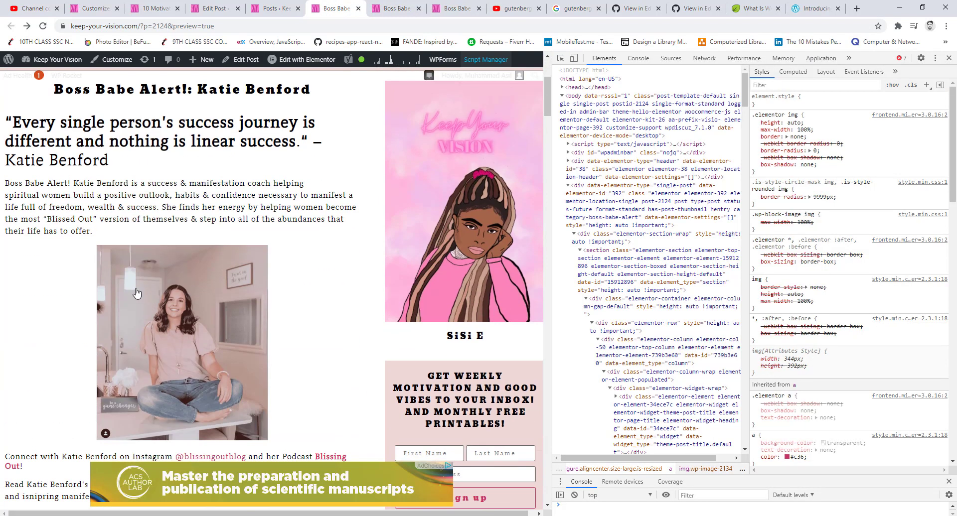
left_click(41, 26)
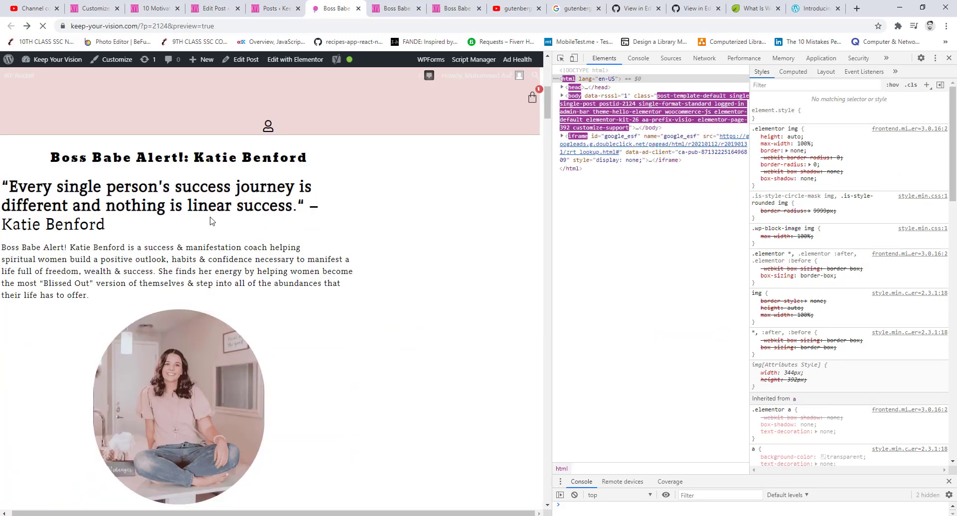
scroll(213, 222, "down", 15)
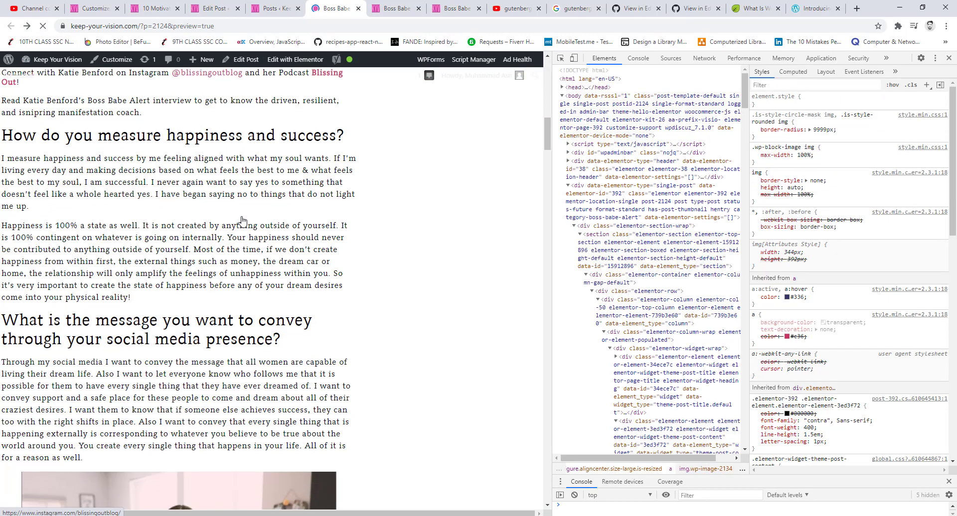
scroll(242, 220, "down", 6)
scroll(241, 221, "up", 1)
left_click(949, 58)
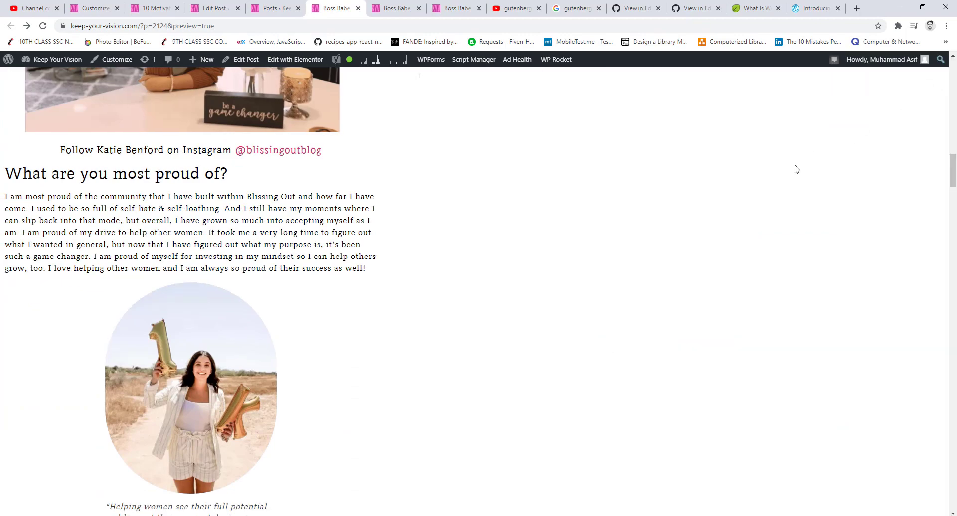
Step: Examine the post preview's layout with elementor-frontend disabled, checking the duplicated header menus and logos and the post content
scroll(636, 271, "up", 3)
scroll(632, 279, "up", 15)
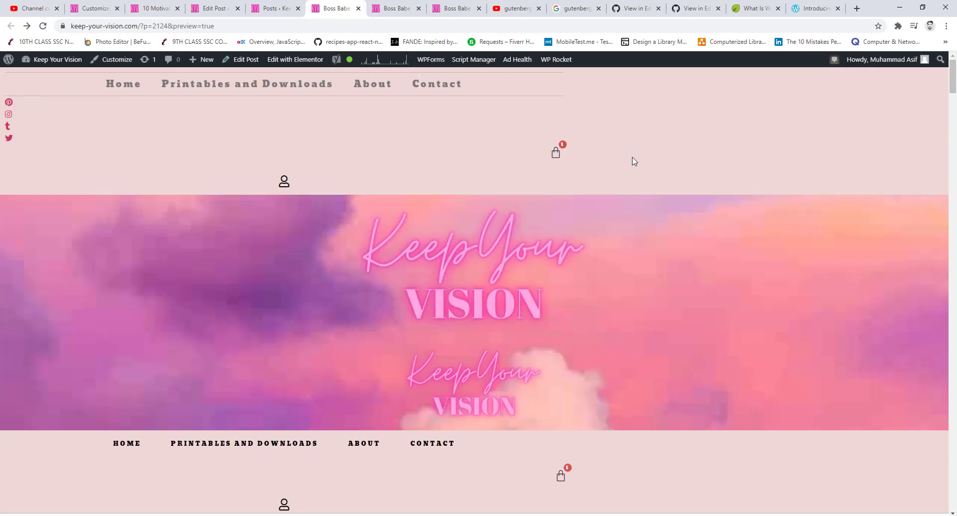
left_click_drag(469, 85, 106, 84)
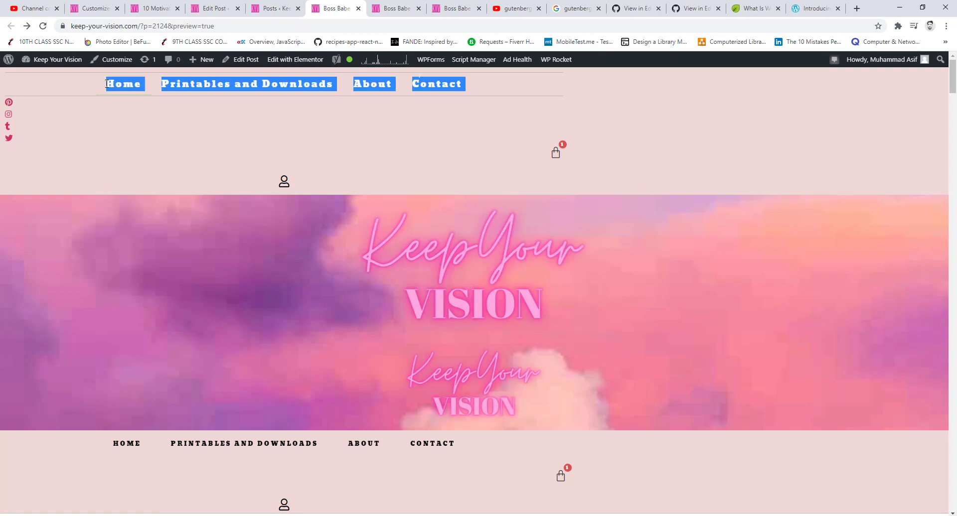
left_click(106, 84)
scroll(735, 179, "down", 15)
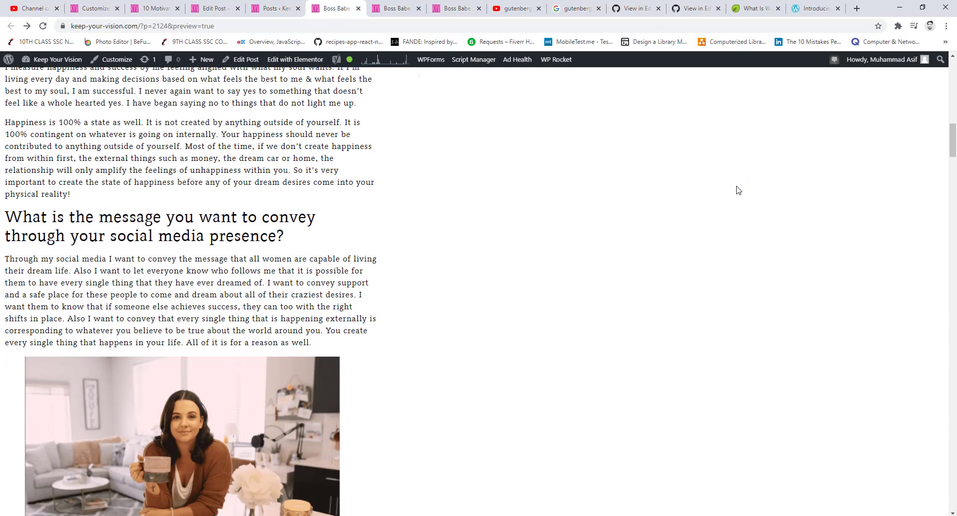
scroll(738, 190, "down", 5)
scroll(737, 190, "up", 20)
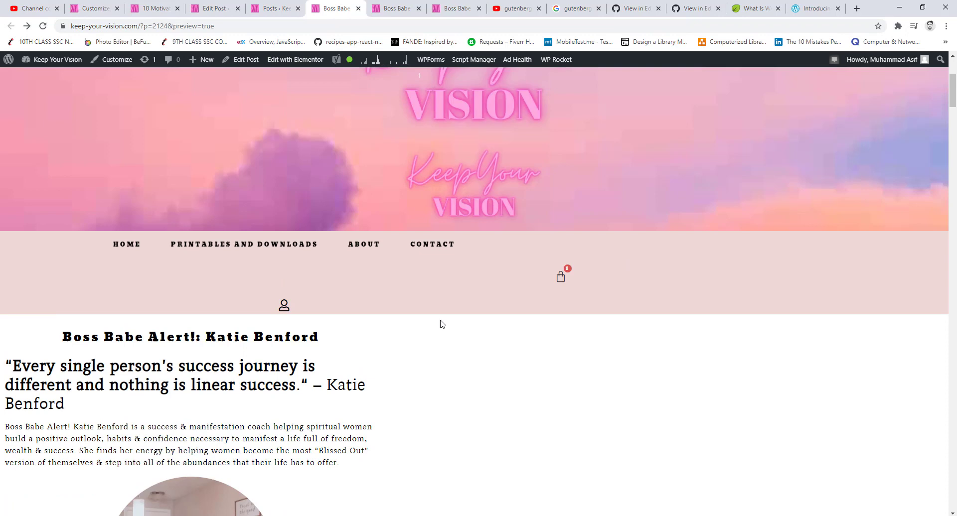
Step: Re-enable the elementor-frontend stylesheet (frontend.min.css) in this post's Script Manager, save, and return to the post preview
left_click(451, 8)
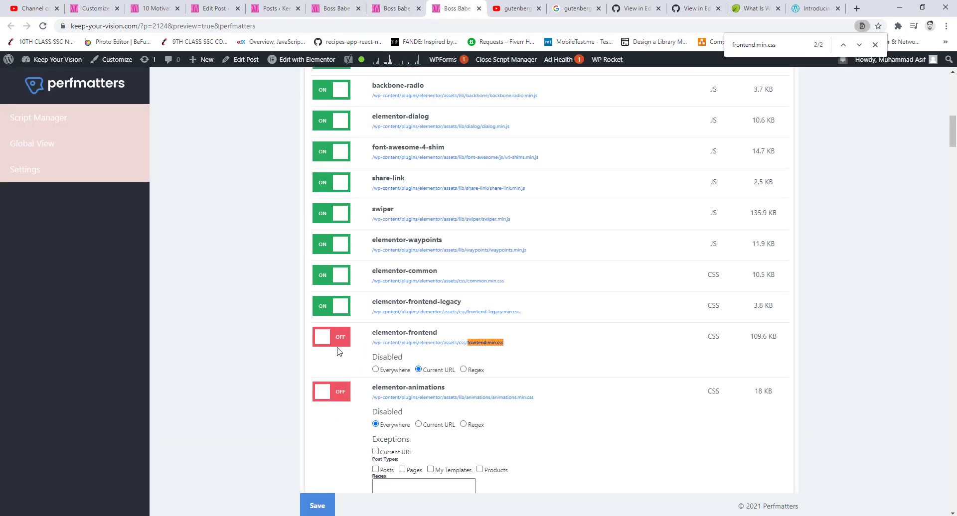
left_click(332, 340)
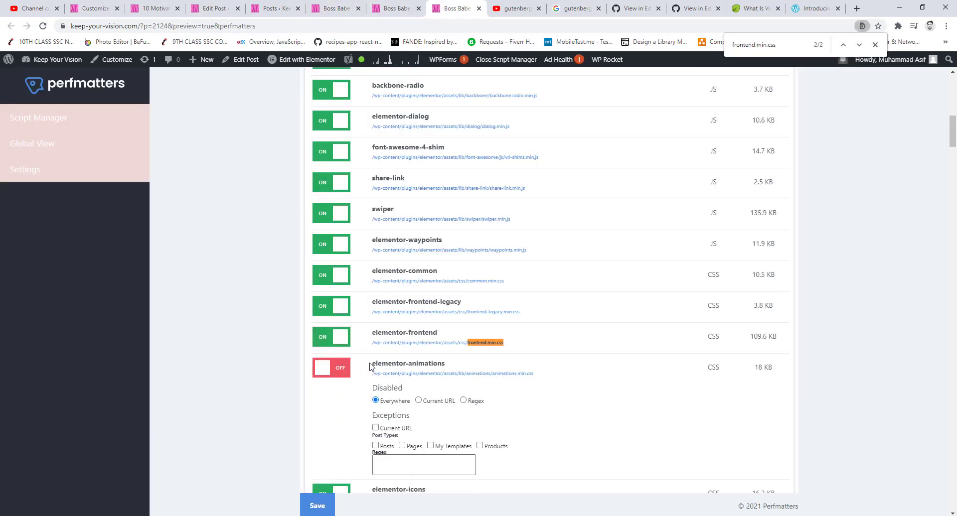
left_click(324, 508)
left_click(339, 8)
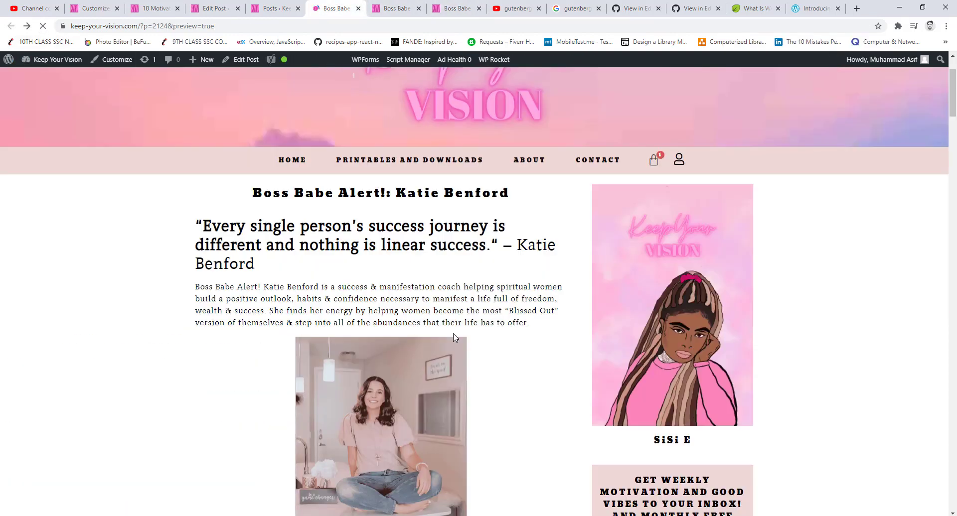
Step: Inspect the first portrait image in the preview and copy the is-style-rounded class from its wrapping wp-block-image div
scroll(474, 384, "down", 4)
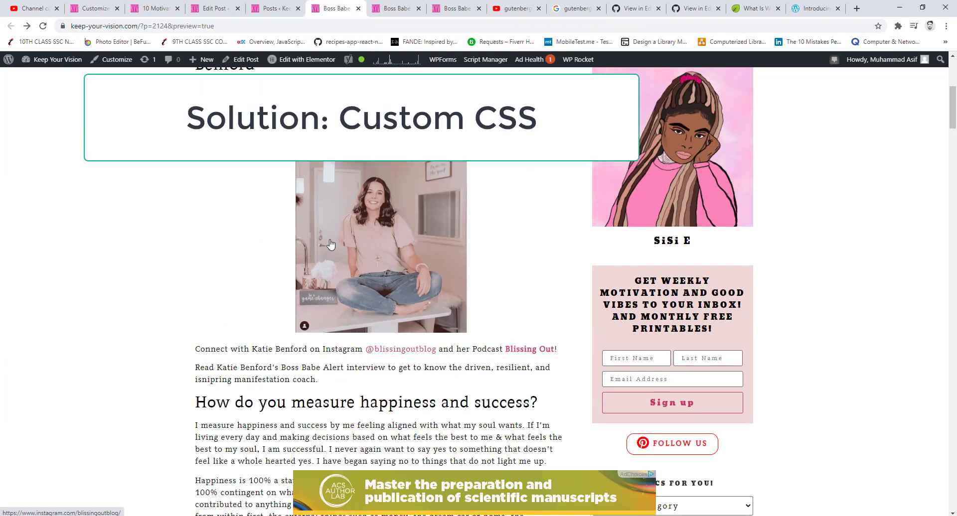
right_click(338, 243)
left_click(352, 379)
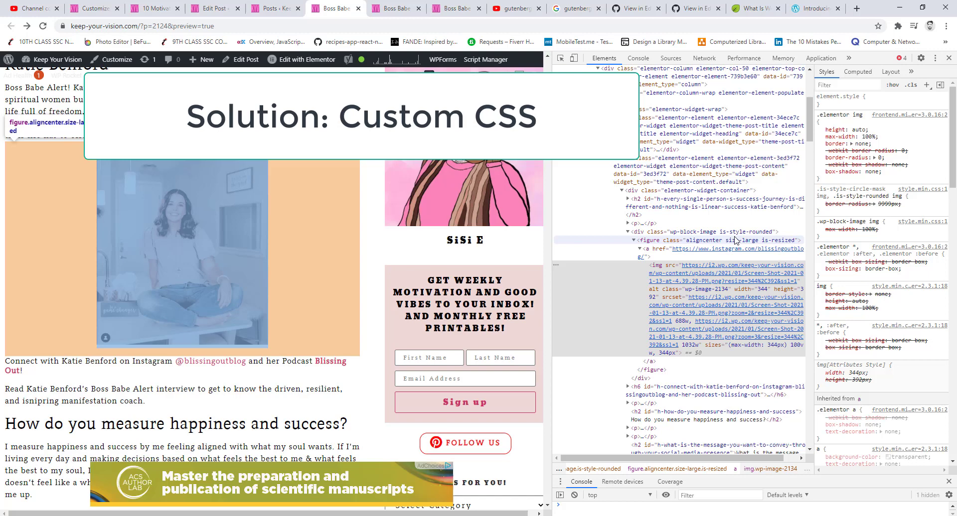
left_click(746, 233)
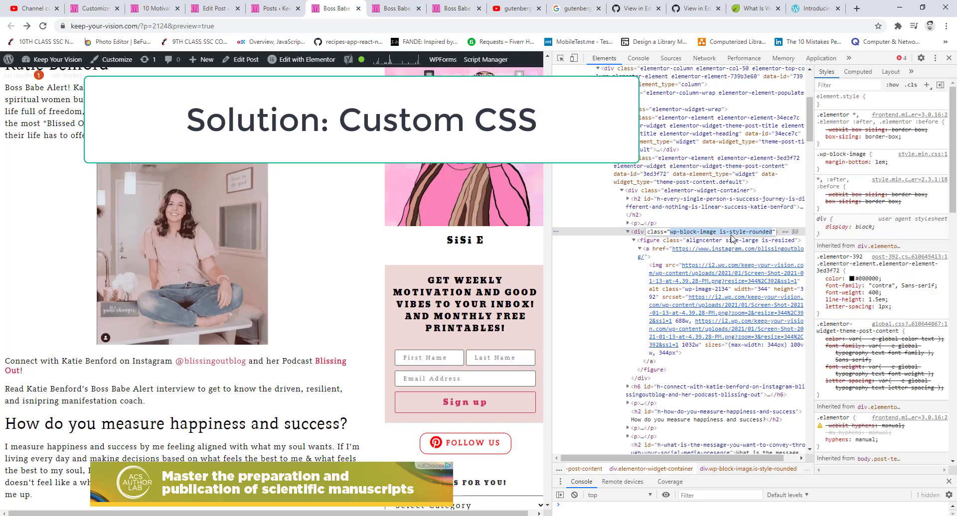
double_click(720, 232)
left_click_drag(720, 232, 775, 233)
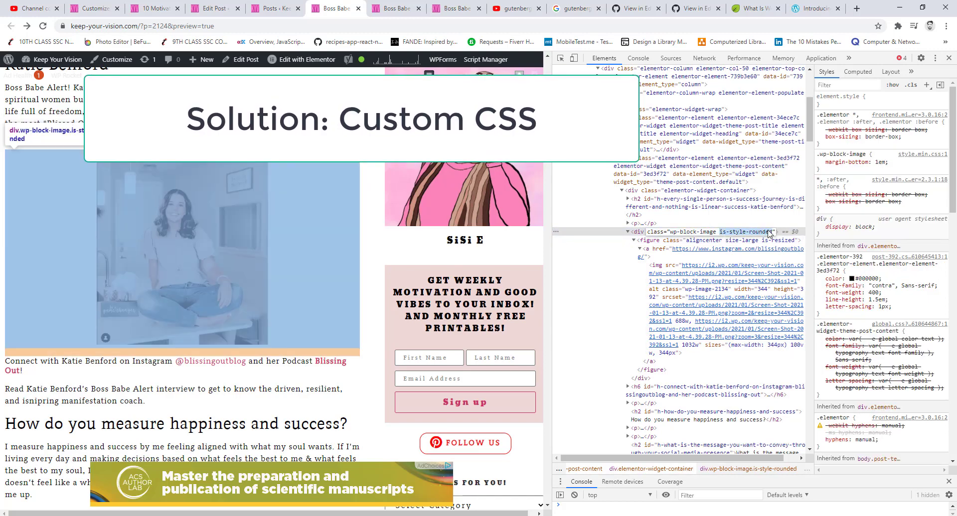
right_click(765, 232)
left_click(776, 273)
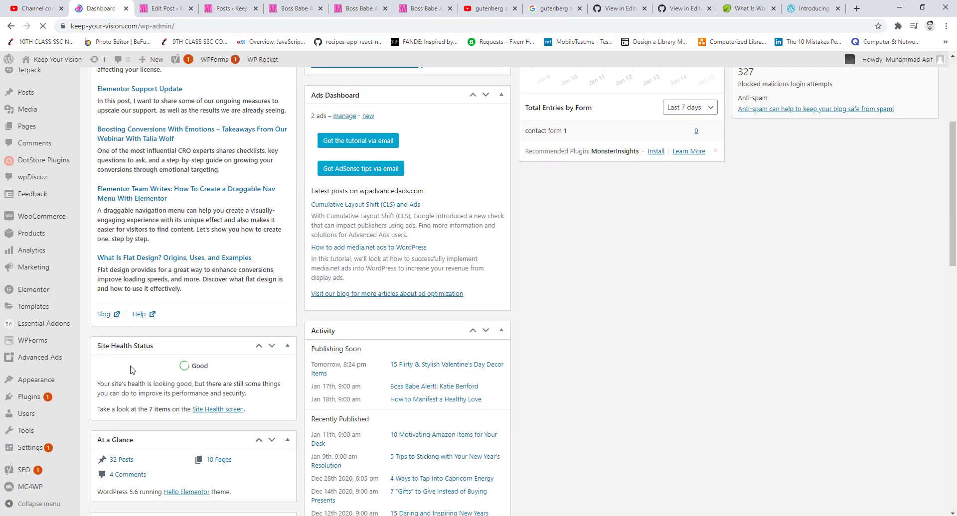
Step: Open the Customizer's Additional CSS and start a new rule after .page-header with the copied class selector .is-style-rounded
mouse_move(64, 386)
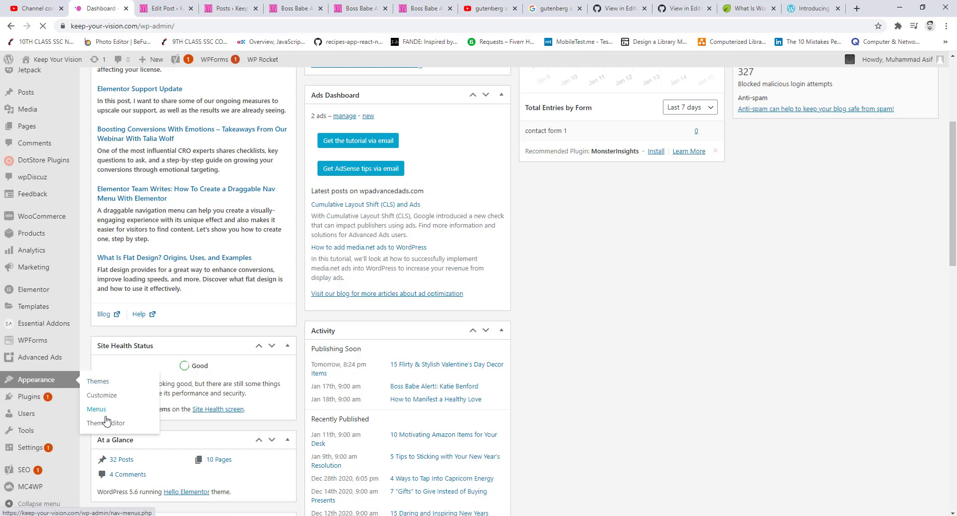
left_click(101, 396)
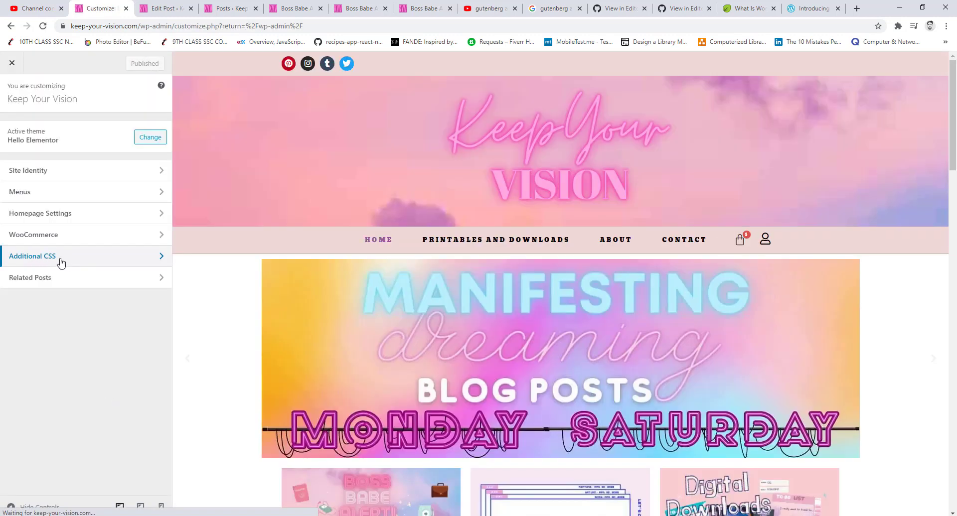
left_click(72, 264)
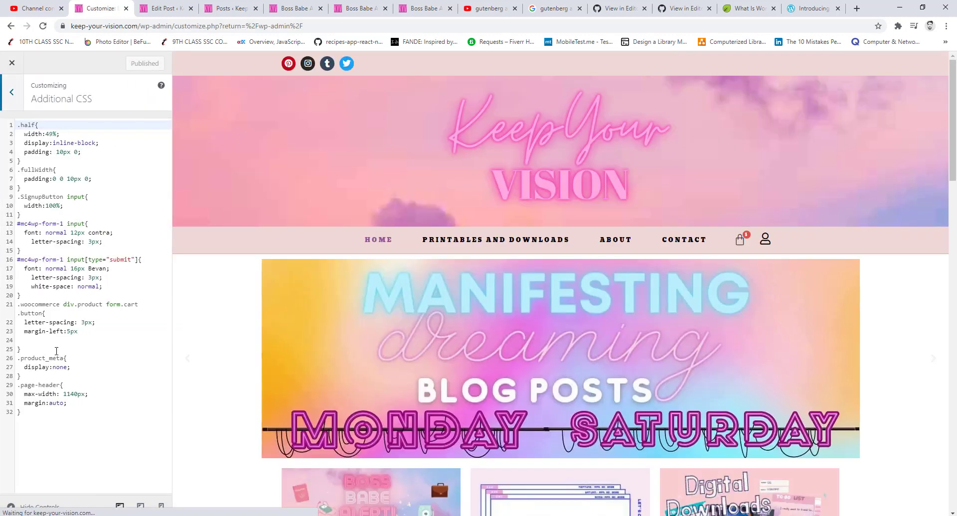
left_click(60, 423)
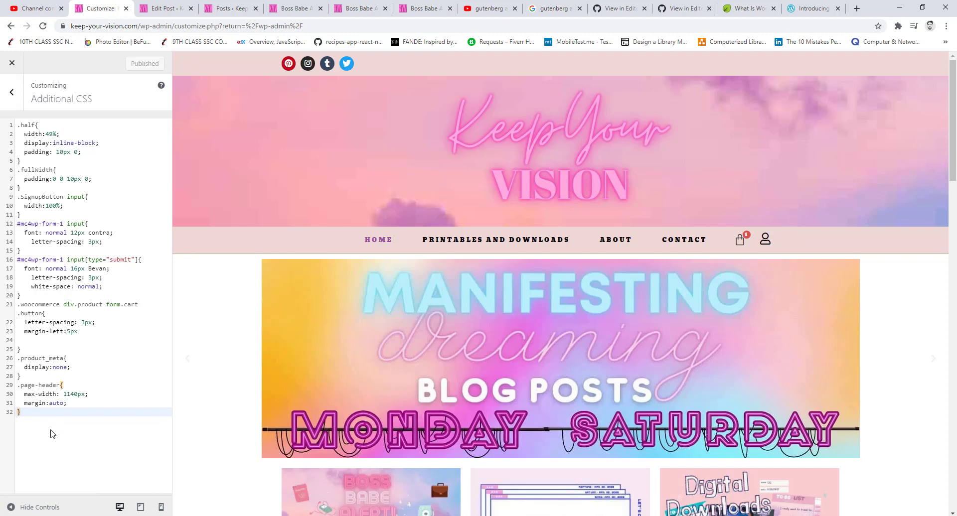
key("Return")
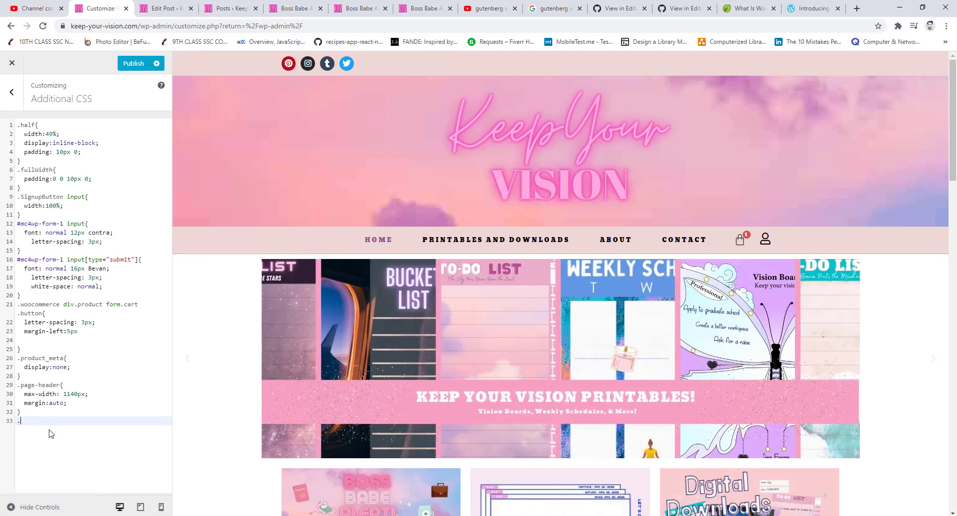
type(".")
key("ctrl+v")
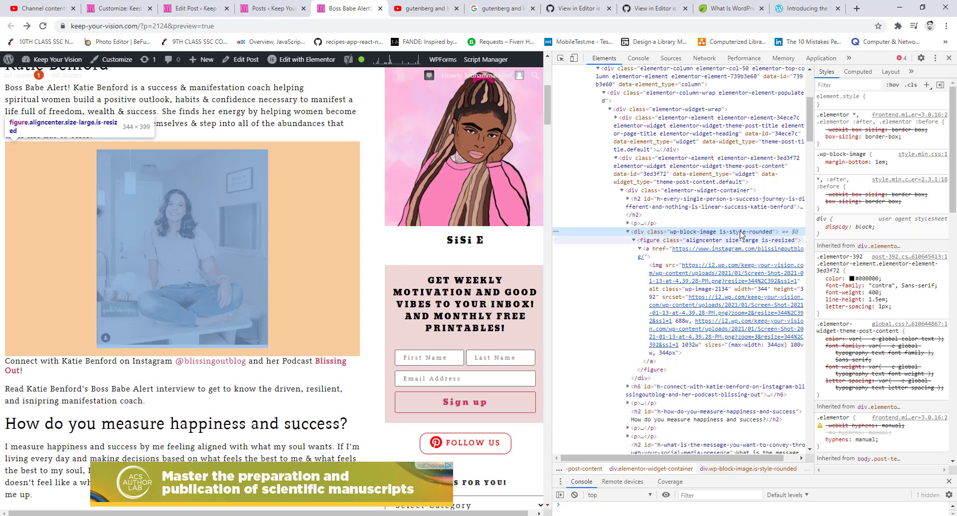
Step: Check the img element inside the rounded block in the preview's inspector, and complete the rule's selector as .is-style-rounded img with braces
left_click(659, 268)
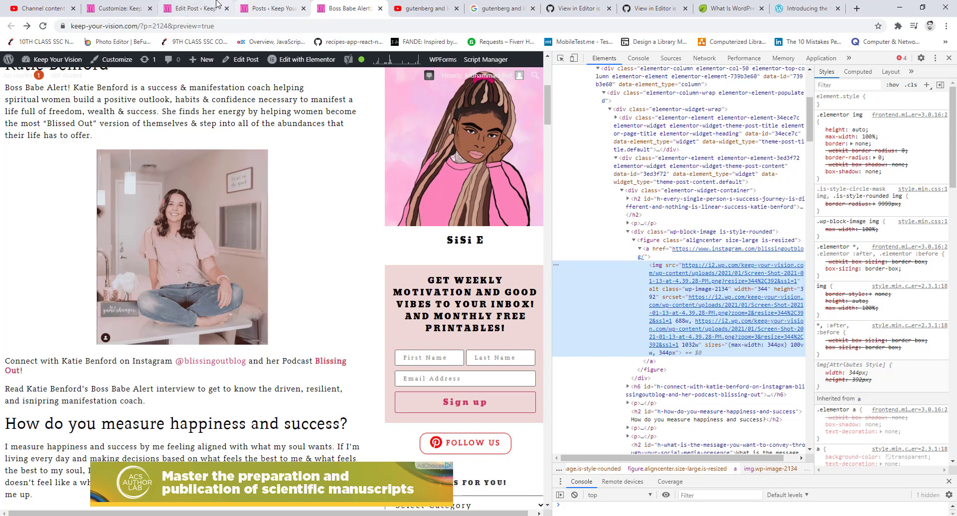
left_click(228, 5)
left_click(244, 6)
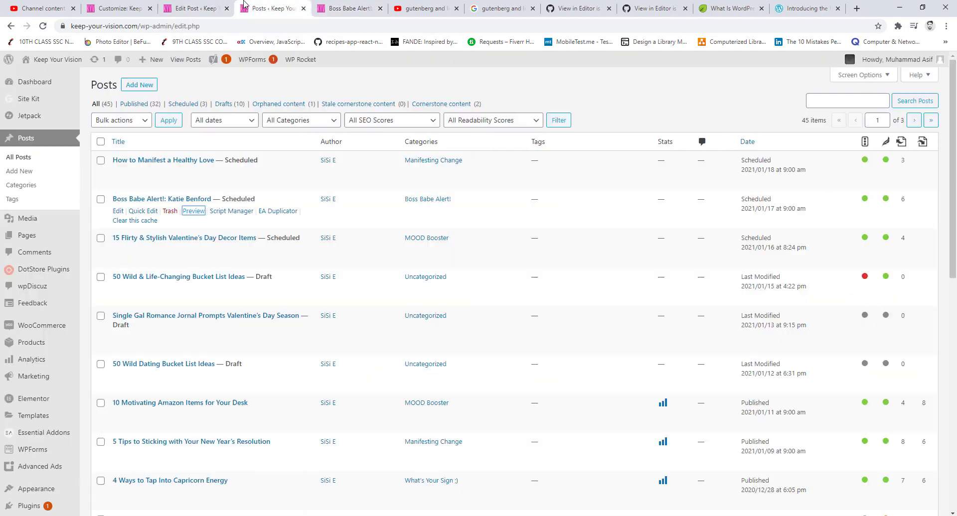
left_click(141, 7)
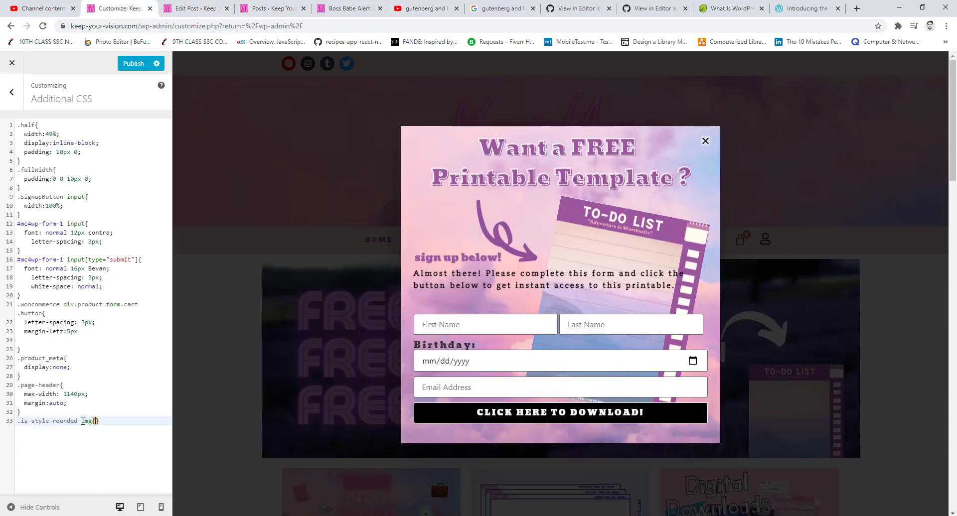
key("Return")
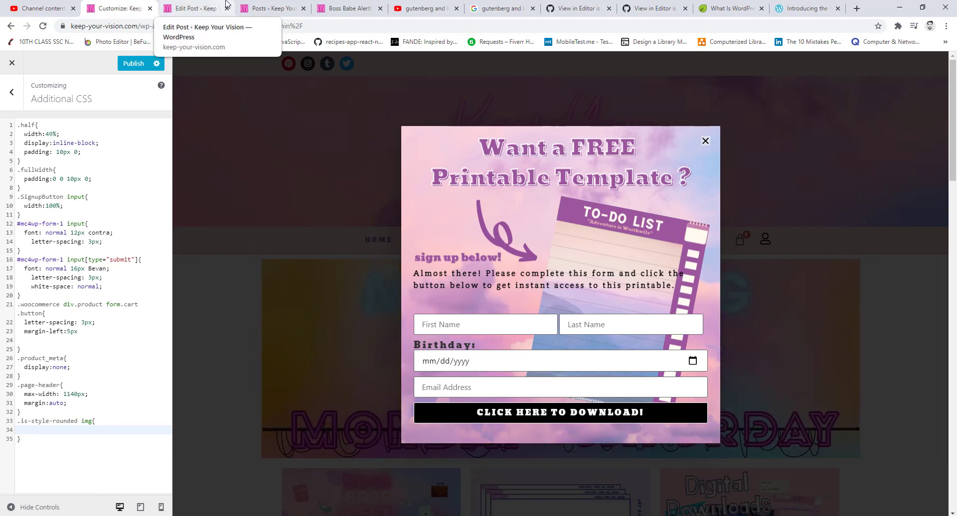
Step: Add border-radius: 9999px; to the .is-style-rounded img rule, copying the value from the style.min.css rule in the preview's inspector
type("borde")
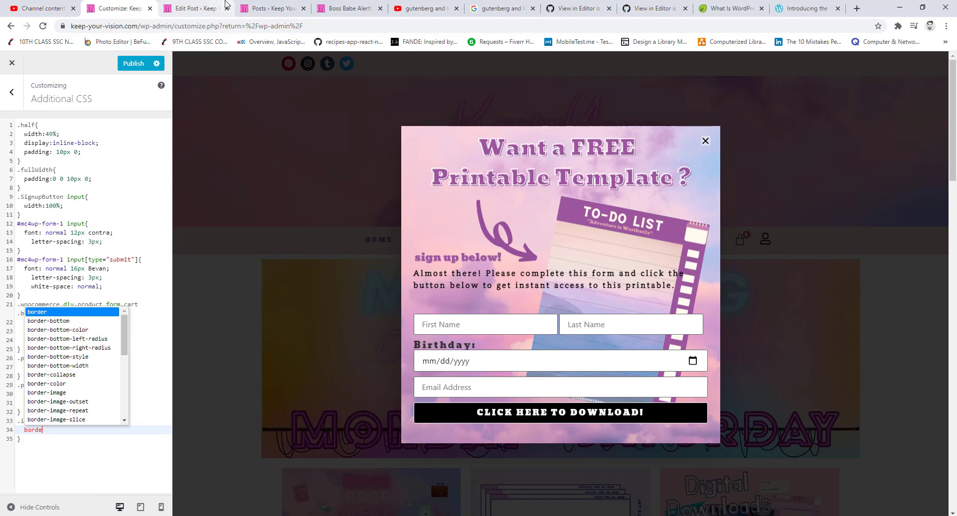
type("r-radius:")
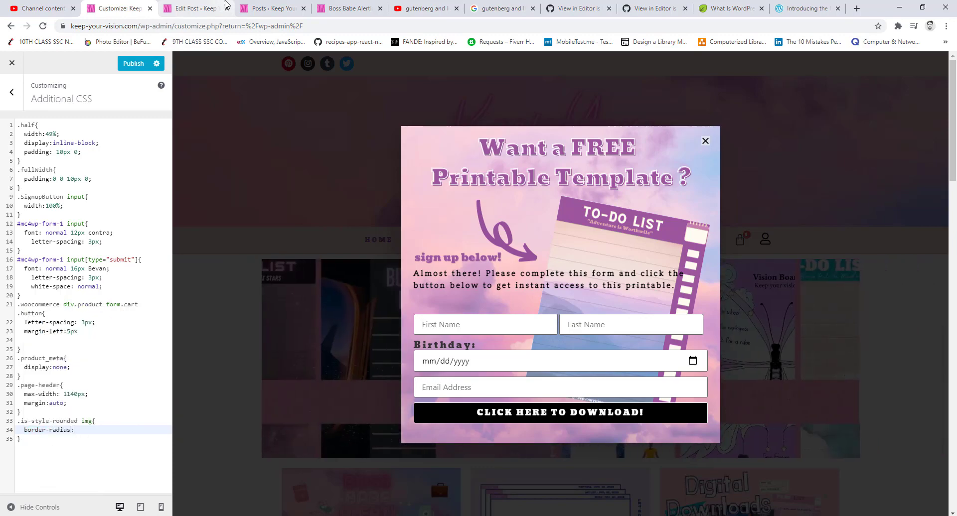
left_click(269, 9)
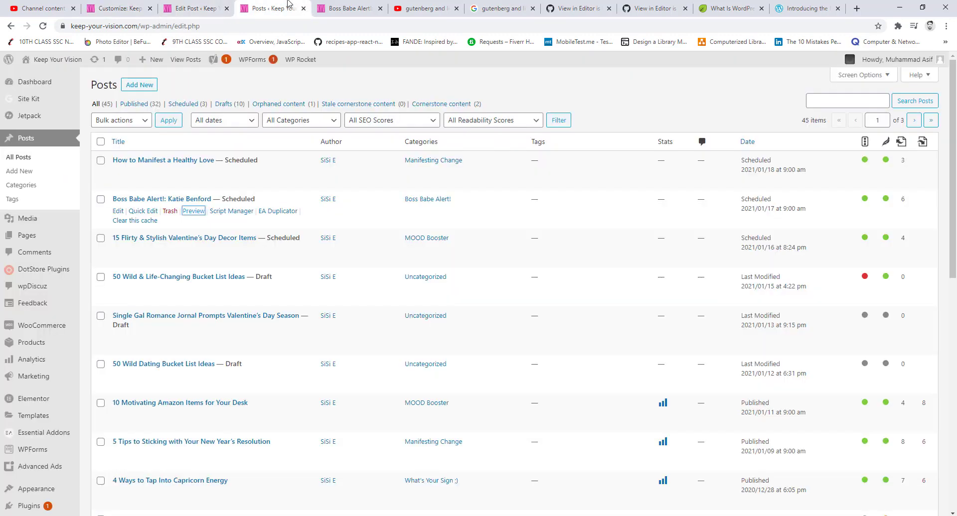
left_click(195, 8)
left_click(349, 6)
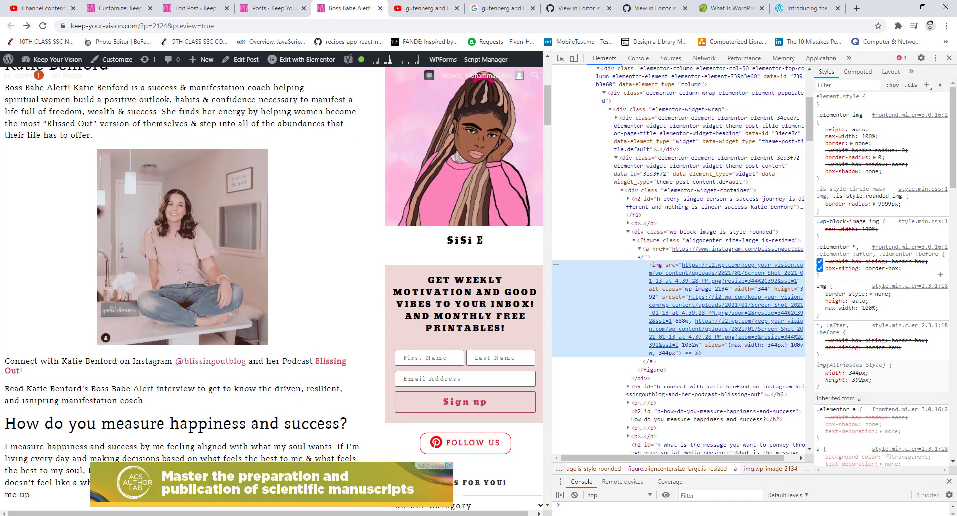
left_click(880, 202)
right_click(882, 204)
left_click(871, 248)
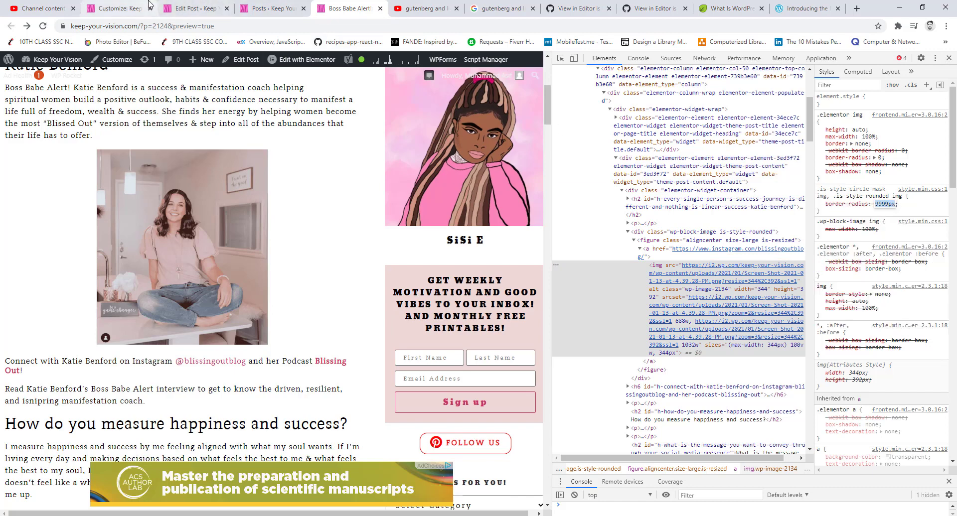
left_click(116, 9)
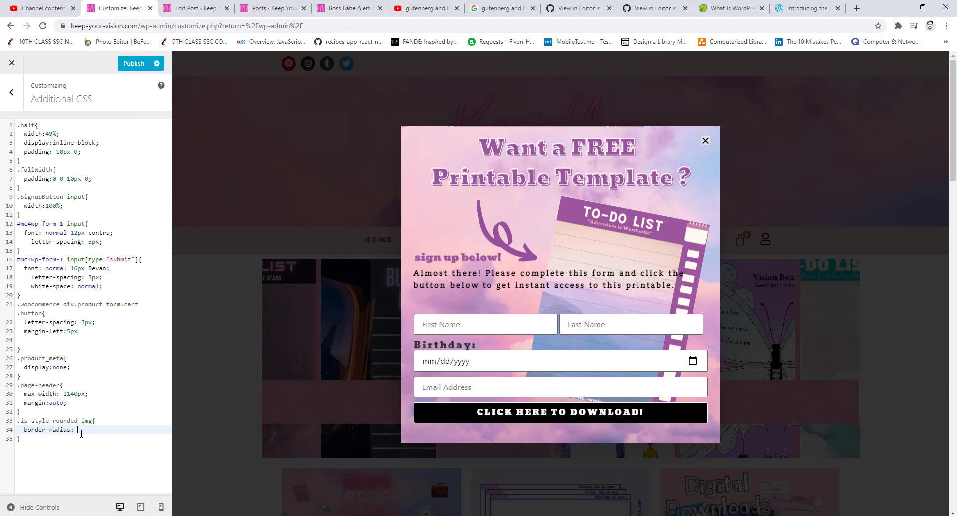
key("ctrl+v")
type(";")
key("Return")
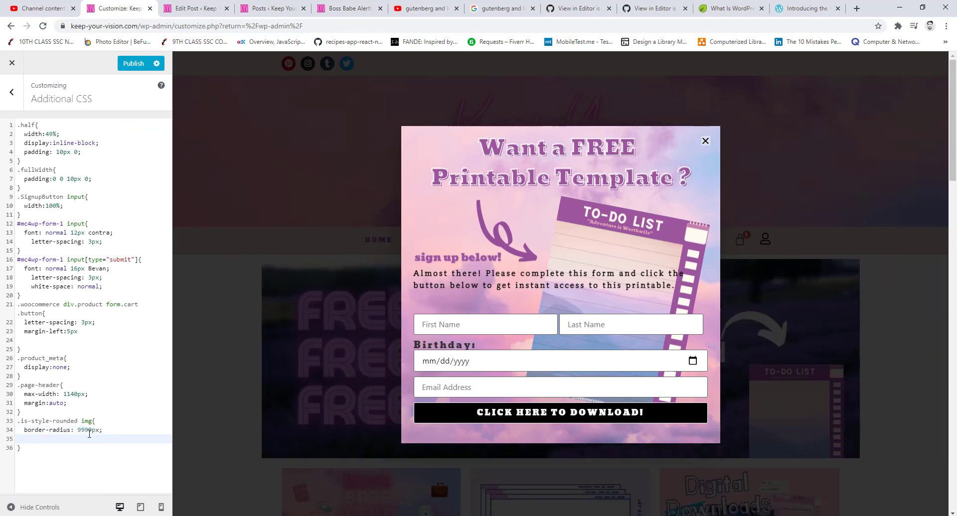
Step: Copy the -webkit-border-radius property name from the inspected .elementor img rule, add -webkit-border-radius: 9999px; to the custom rule, and publish
left_click(348, 9)
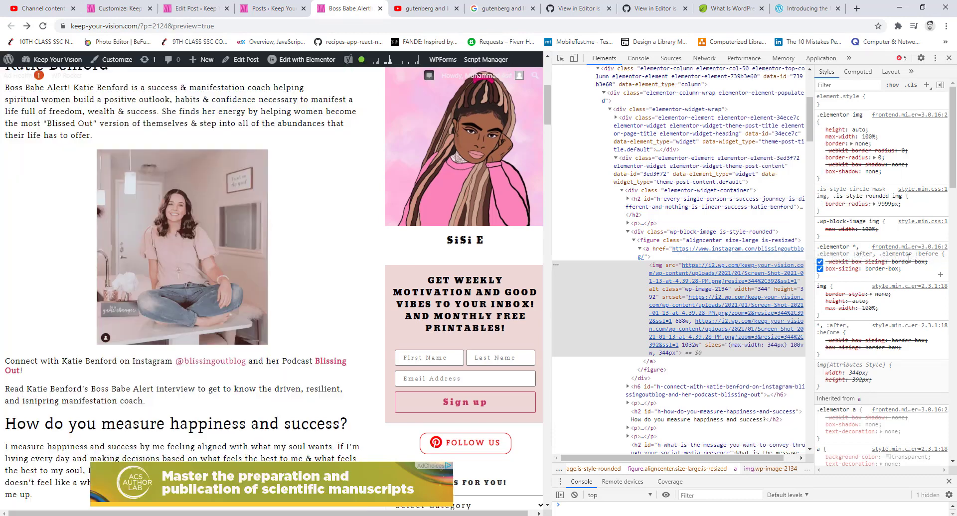
left_click(851, 150)
right_click(851, 150)
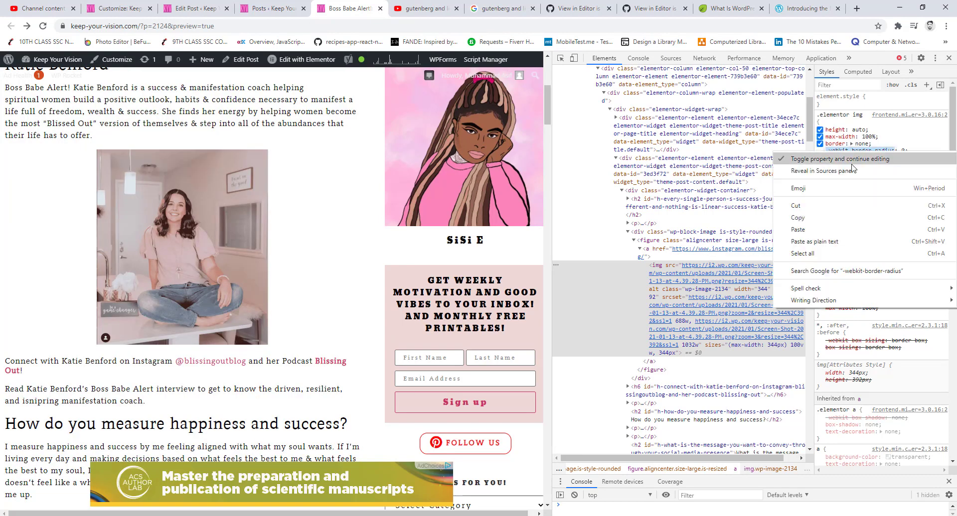
left_click(824, 220)
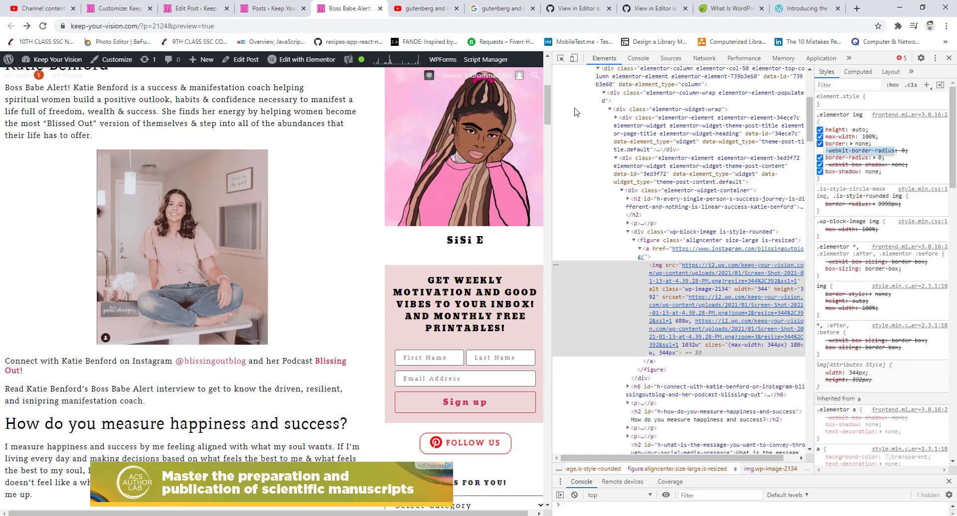
left_click(202, 6)
left_click(264, 8)
left_click(123, 6)
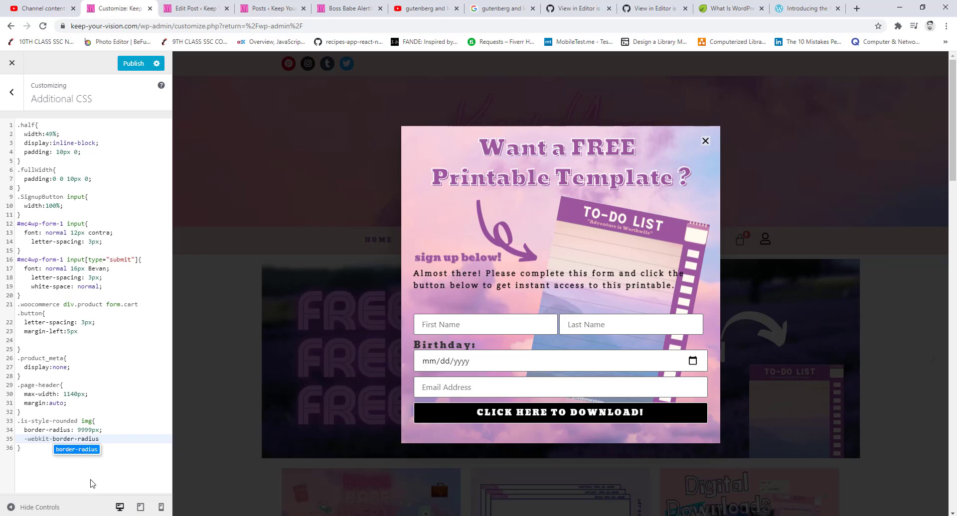
type(": 9999px;")
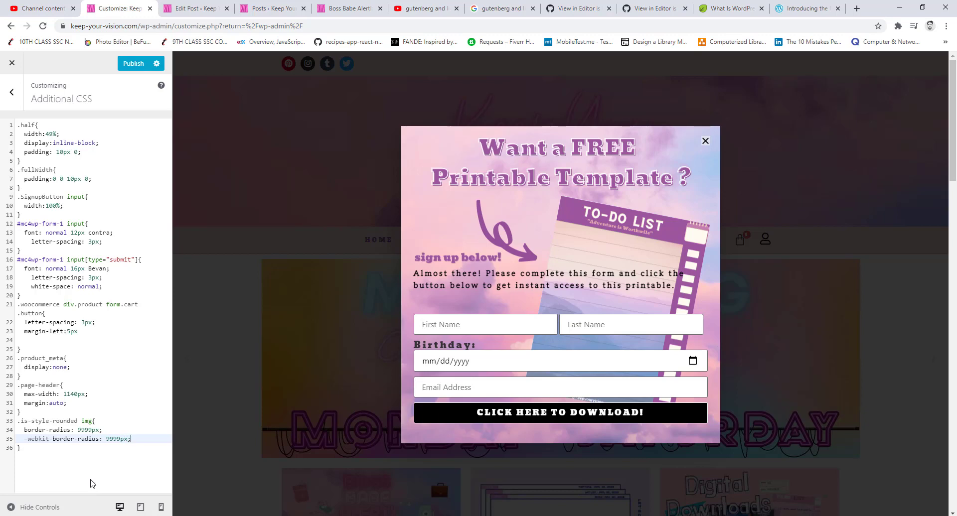
left_click(132, 73)
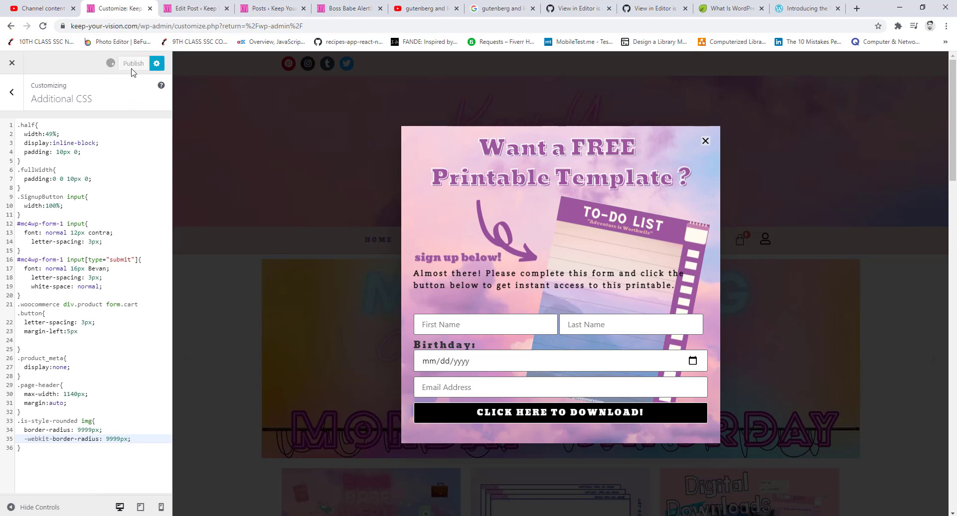
Step: Reload the Boss Babe Alert post preview, close its inspector, and check the rounded images throughout the post
left_click(347, 8)
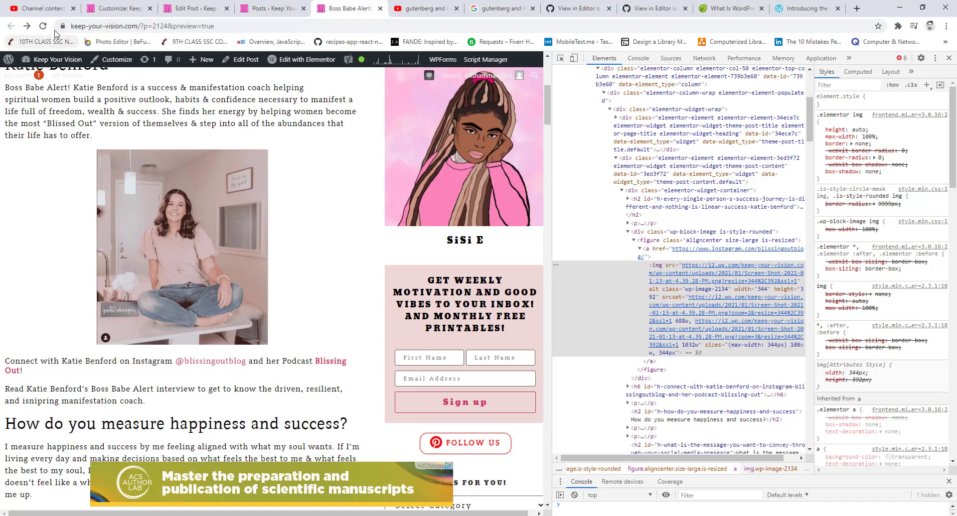
left_click(44, 26)
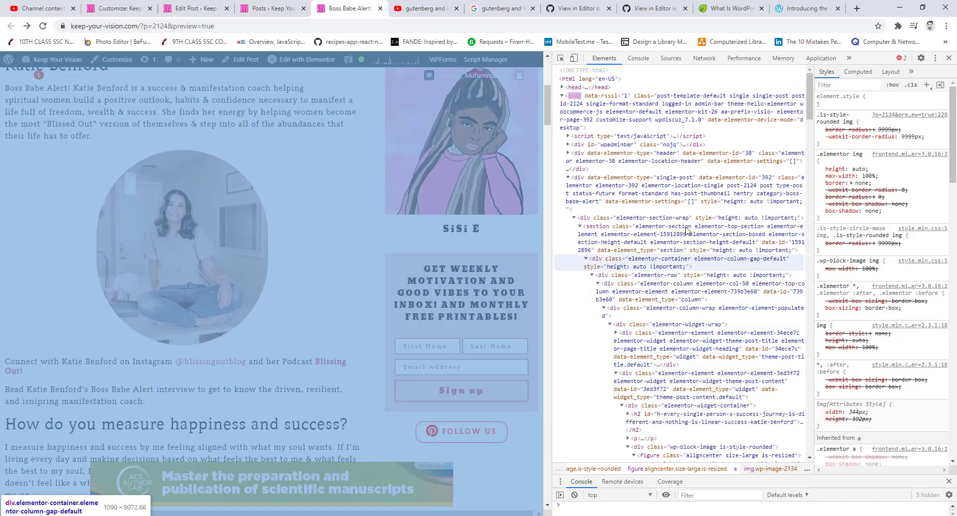
key("F12")
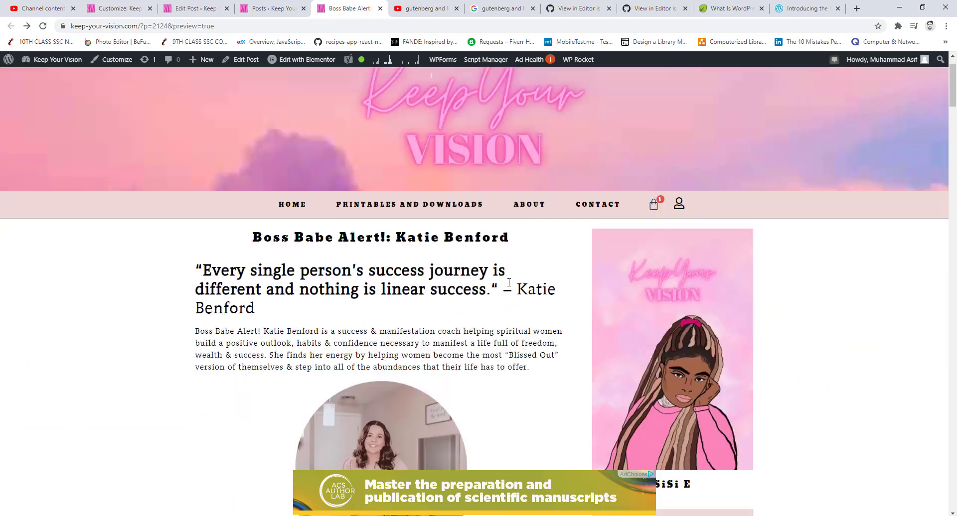
scroll(509, 284, "down", 18)
scroll(509, 279, "down", 20)
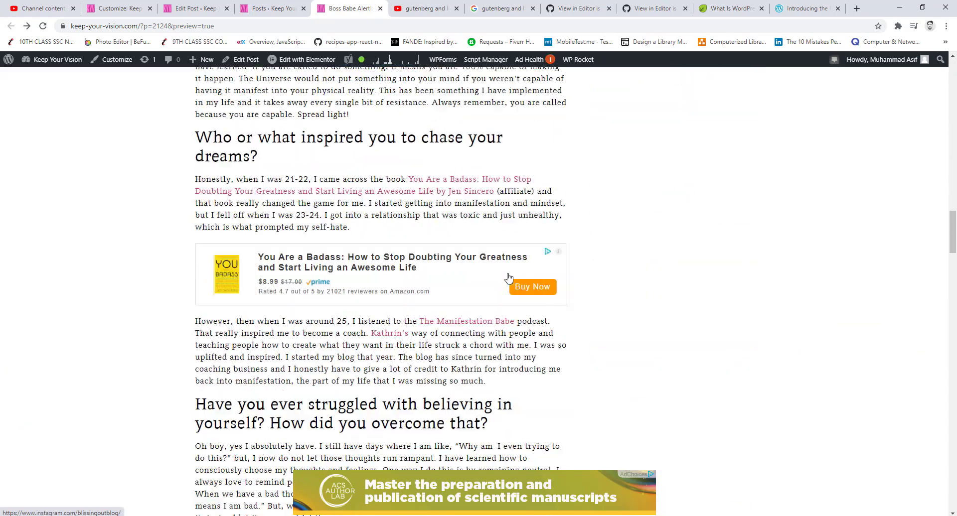
scroll(508, 273, "down", 20)
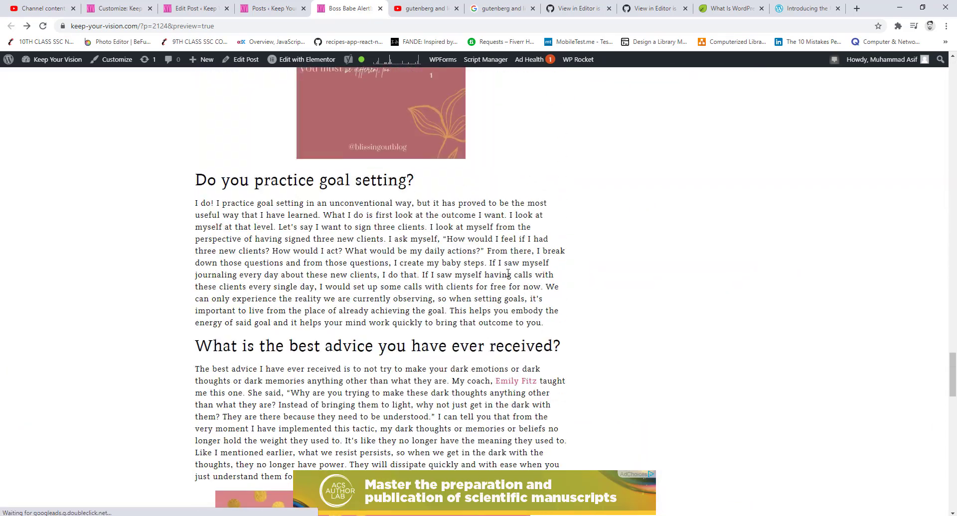
scroll(507, 273, "down", 6)
scroll(504, 274, "up", 20)
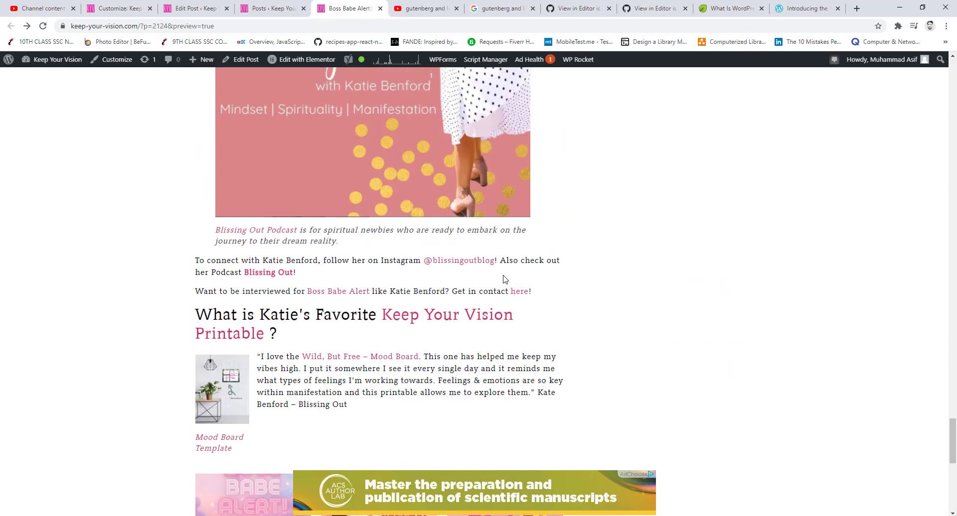
scroll(504, 277, "up", 20)
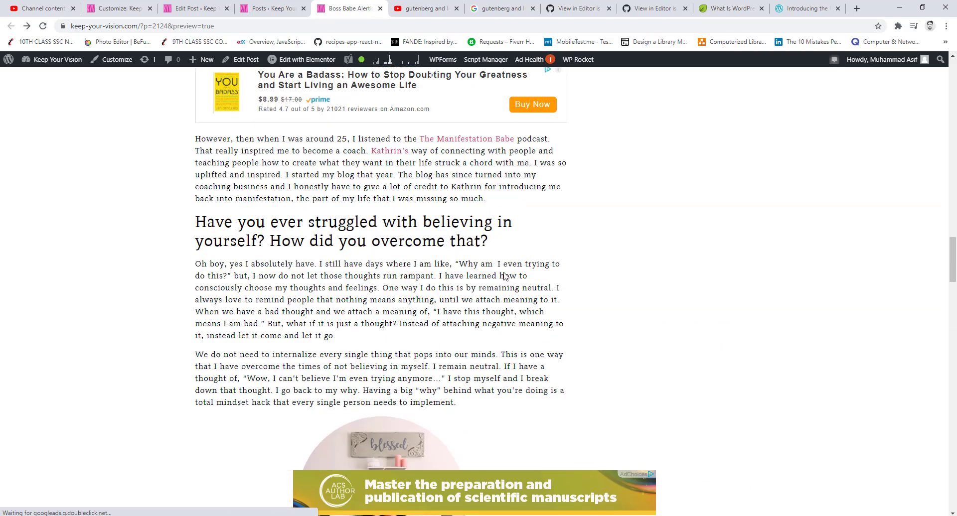
scroll(500, 271, "up", 15)
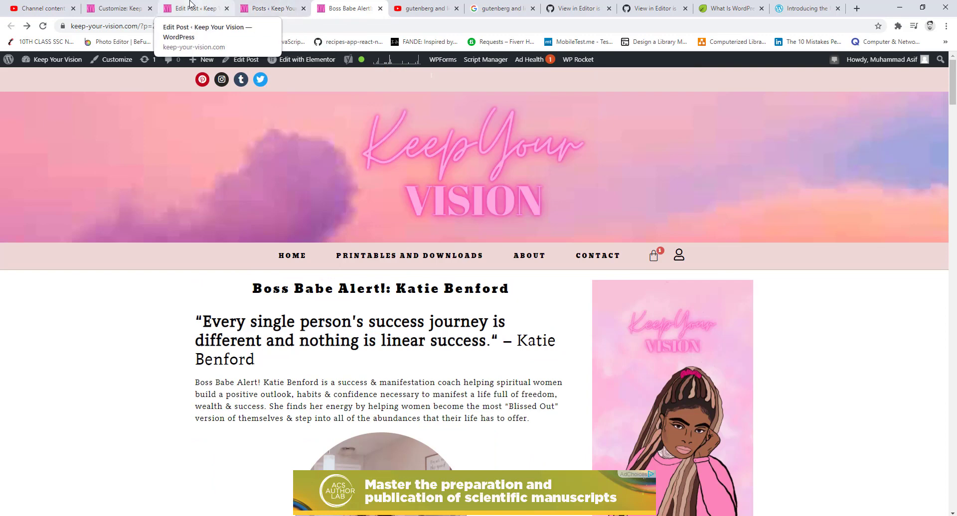
Step: Exit the Customizer, open the WP Rocket settings from the WordPress dashboard, and clear all cached files
left_click(140, 4)
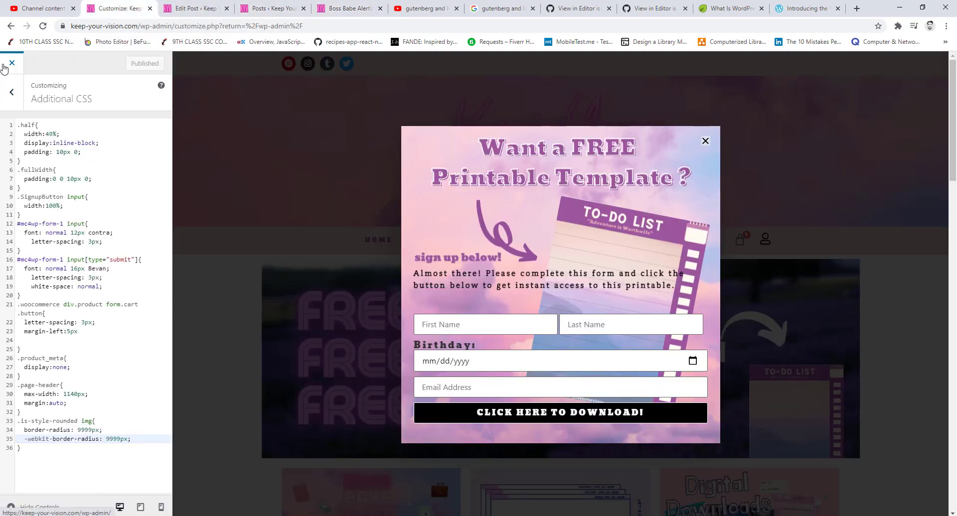
left_click(3, 67)
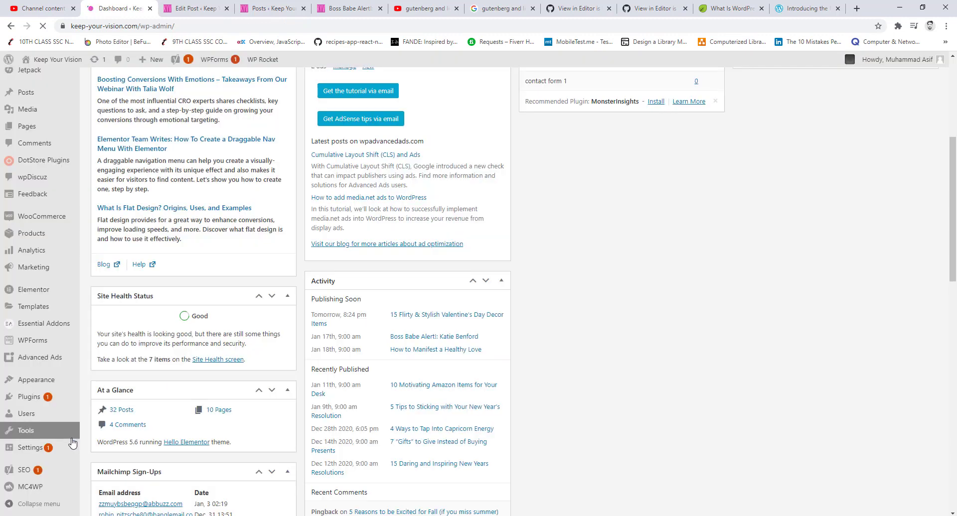
mouse_move(55, 454)
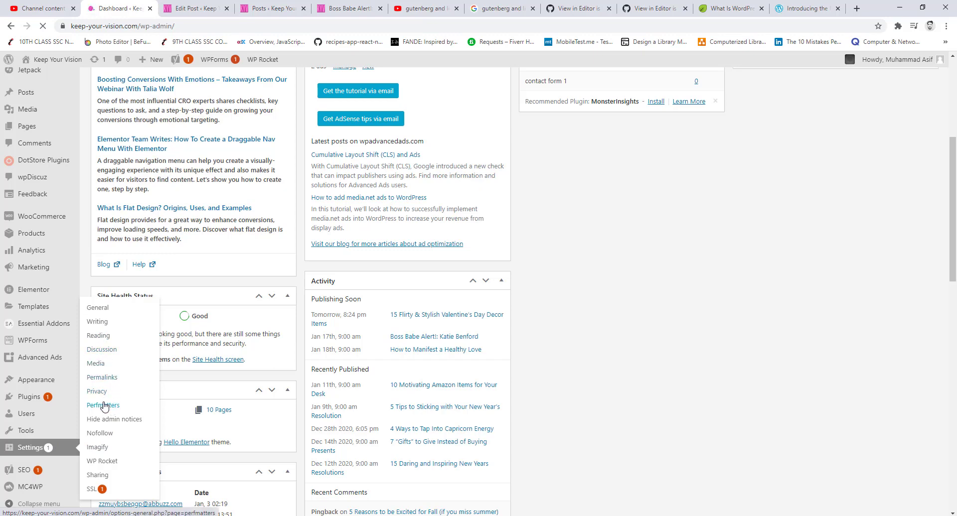
left_click(113, 462)
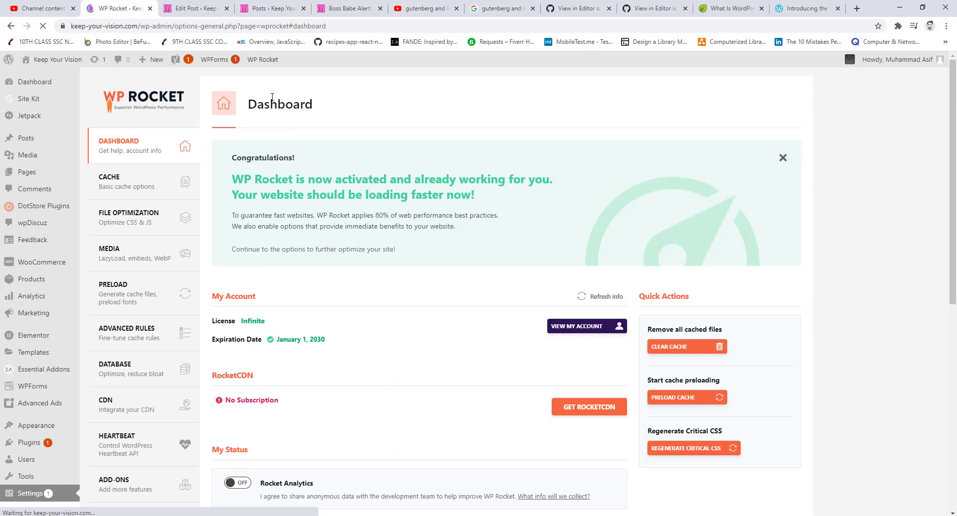
left_click(688, 349)
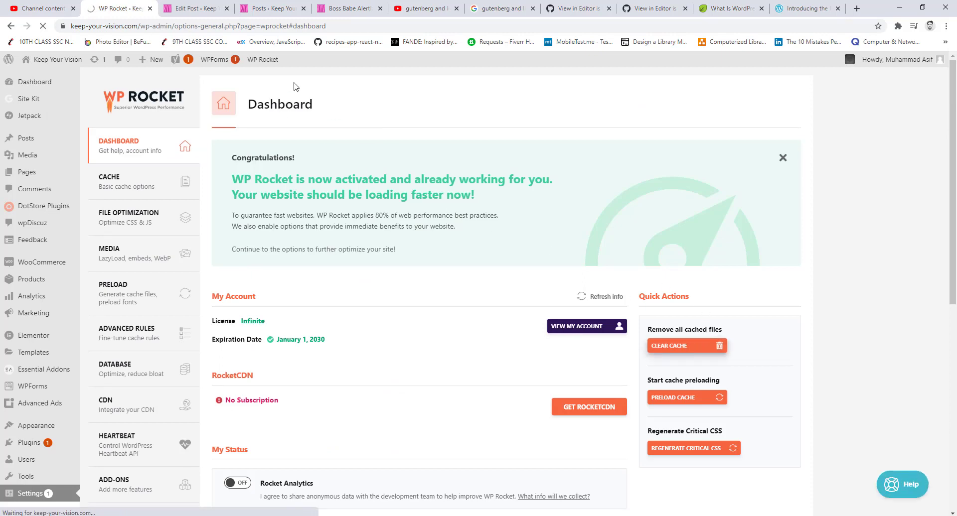
Step: Close the post editor, posts list, post preview and research tabs, keeping only the YouTube Studio and WP Rocket tabs open
left_click(222, 5)
left_click(227, 9)
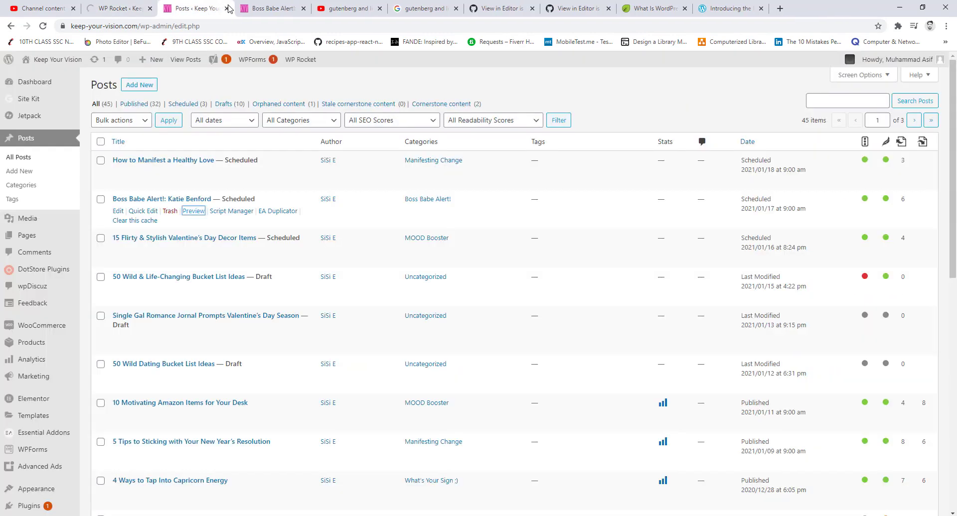
left_click(227, 9)
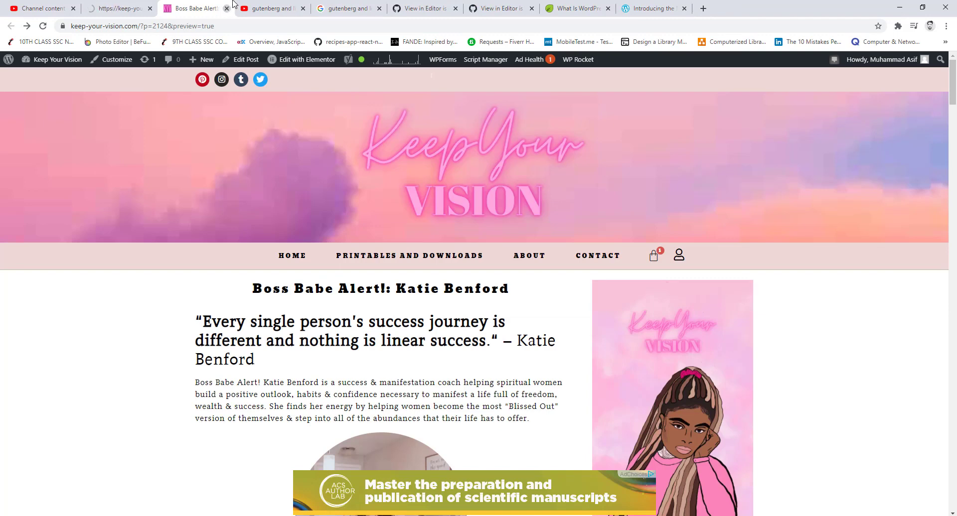
left_click(303, 8)
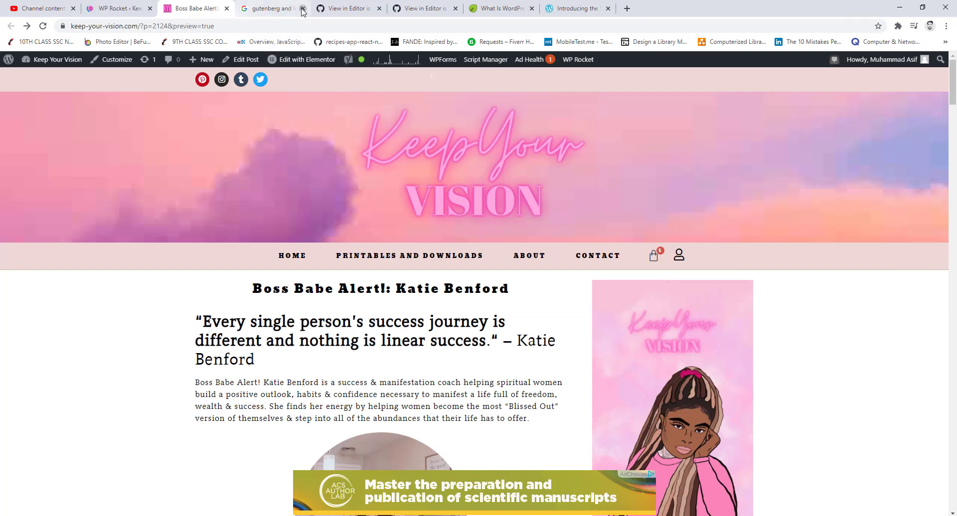
left_click(302, 9)
left_click(303, 9)
left_click(303, 8)
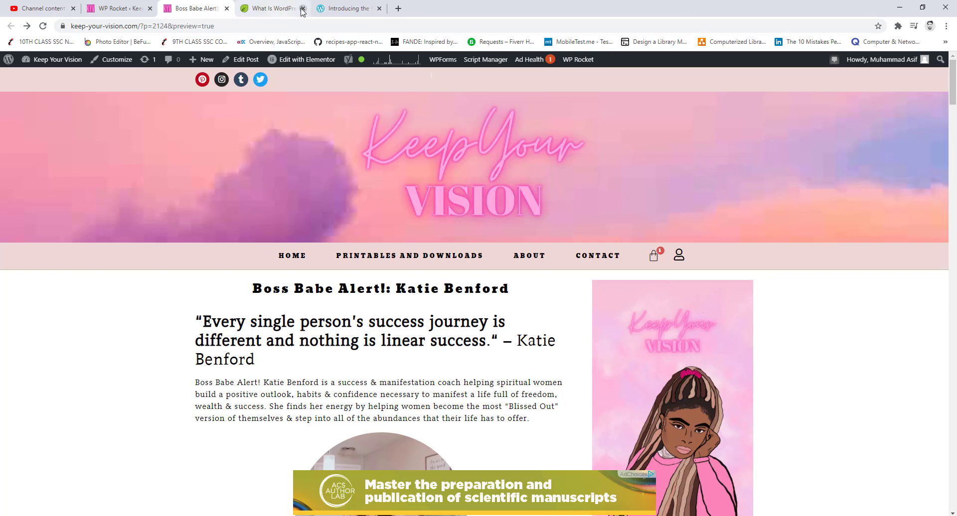
left_click(303, 8)
left_click(303, 9)
left_click(302, 8)
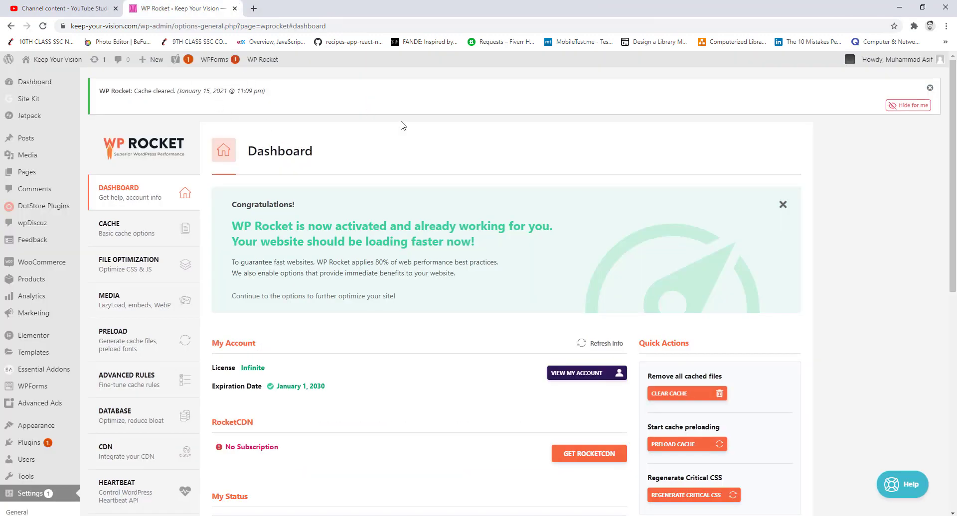
Step: Start preloading the WP Rocket cache and read the preload progress notice
left_click(688, 448)
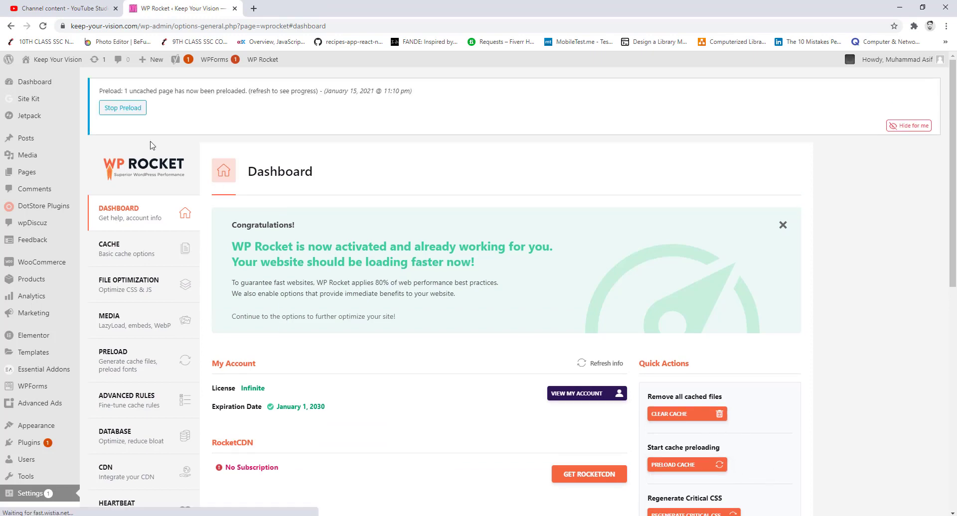
left_click_drag(212, 91, 380, 91)
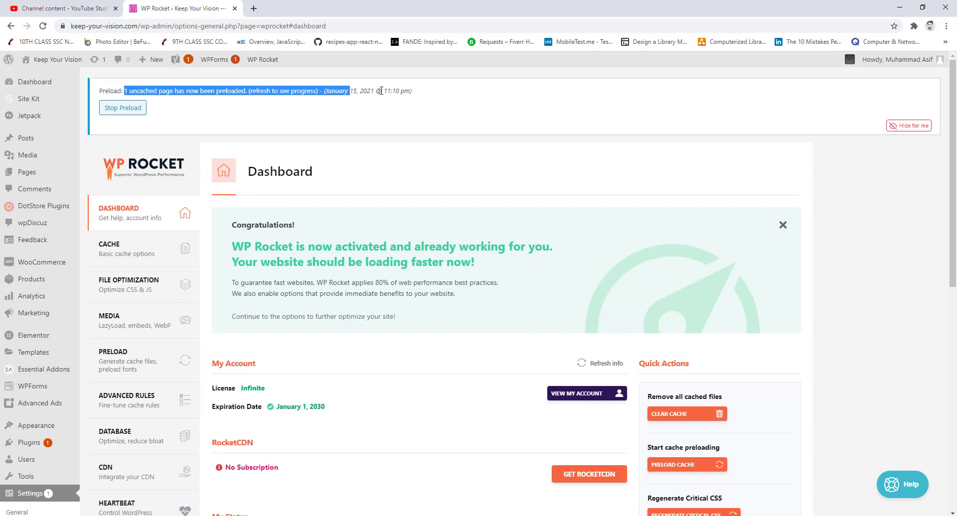
left_click(443, 94)
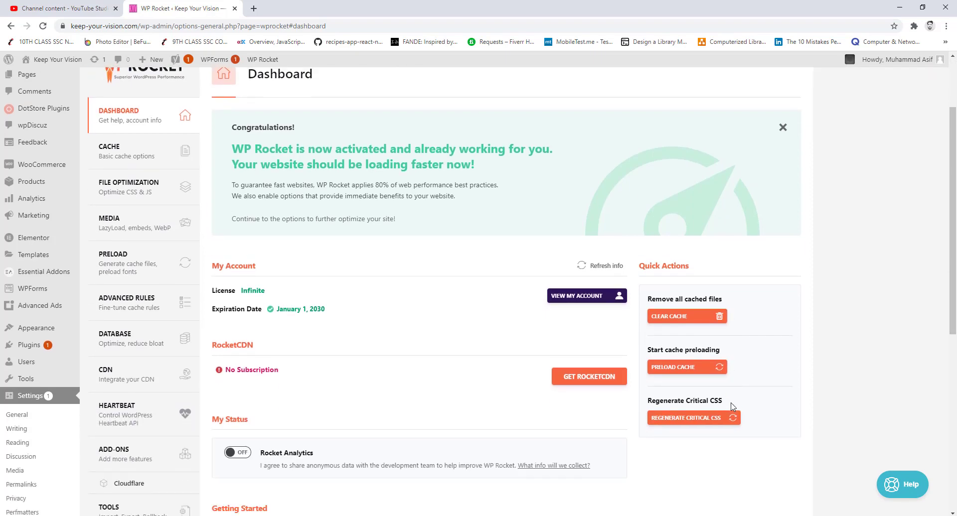
Step: Regenerate the Critical CSS in WP Rocket and read the preload and generation notices
scroll(733, 408, "down", 2)
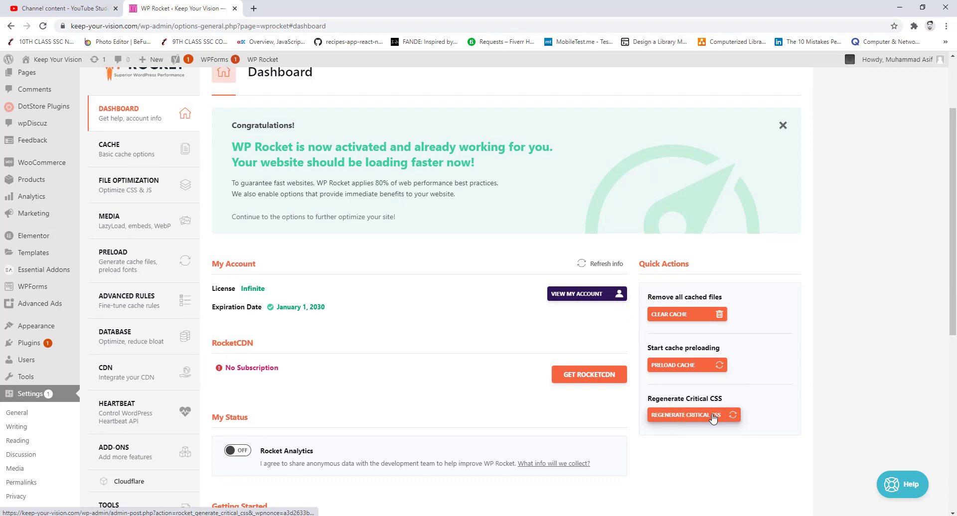
left_click(714, 417)
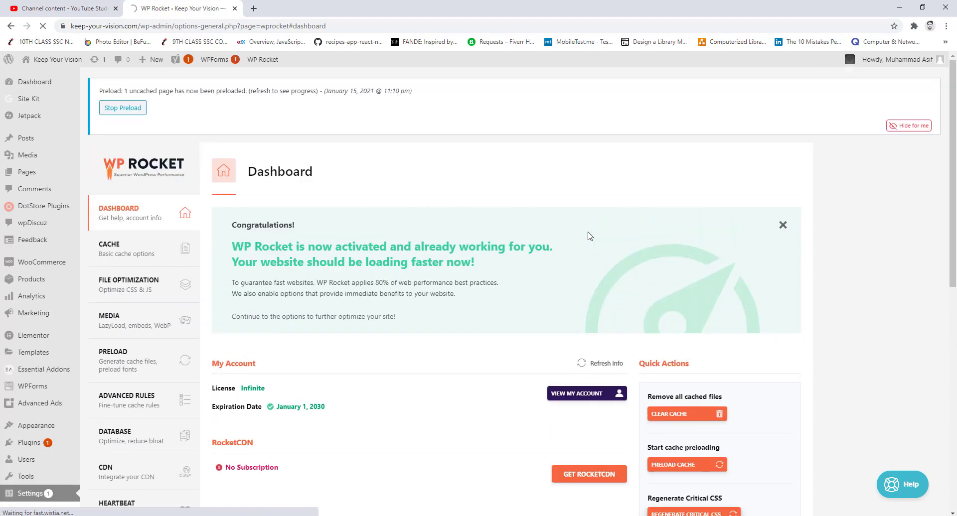
left_click_drag(154, 135, 351, 145)
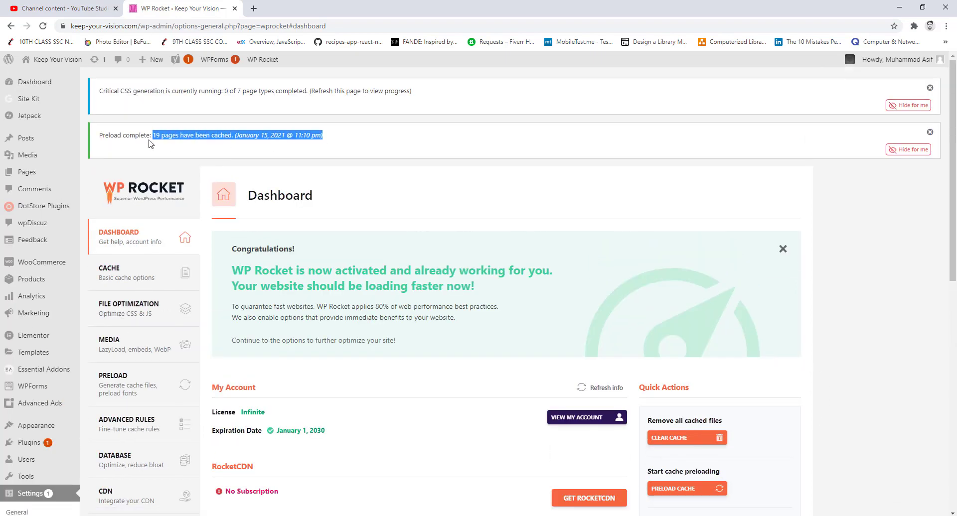
left_click_drag(130, 135, 103, 136)
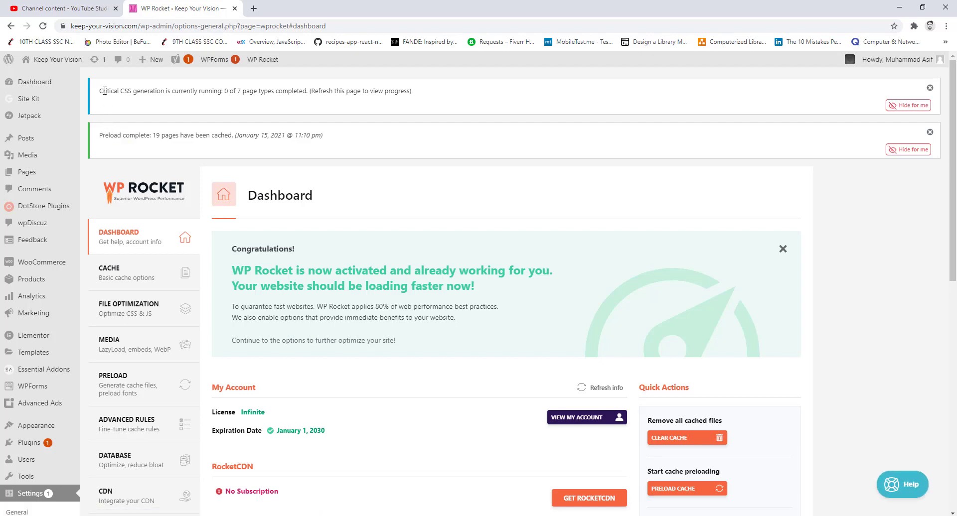
left_click_drag(105, 91, 240, 91)
left_click(418, 97)
Step: In a new incognito window, search Google for "keep-your-vision latest post" and open the Keep Your Vision home page result
key("ctrl+shift+n")
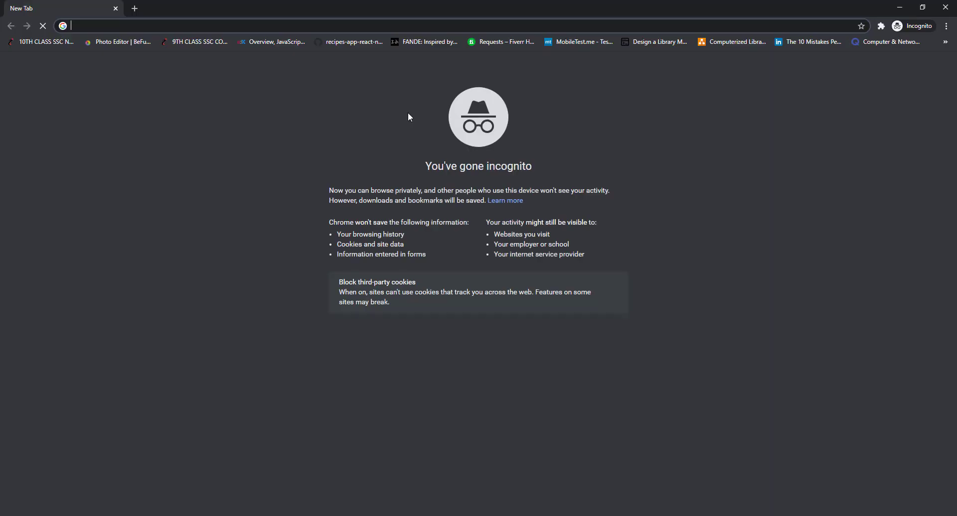
type("keep-yo")
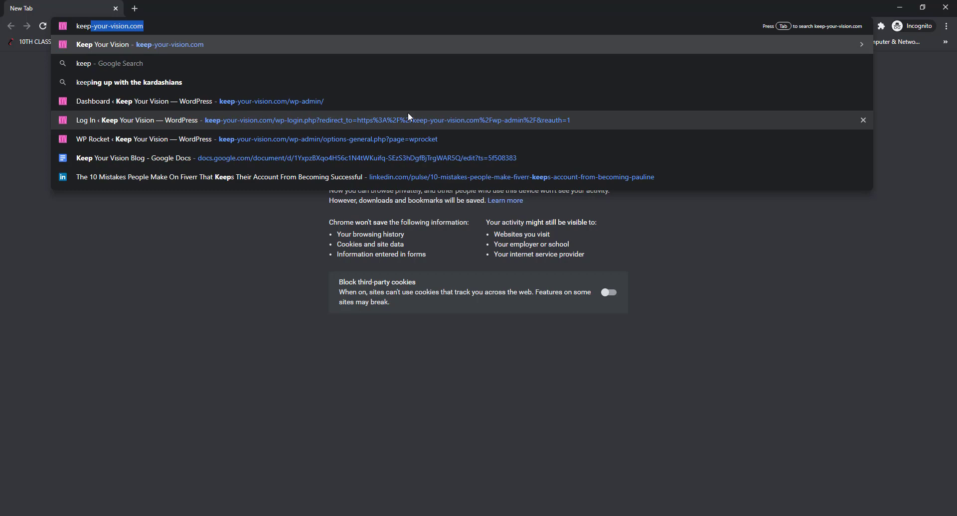
type("ur-vision")
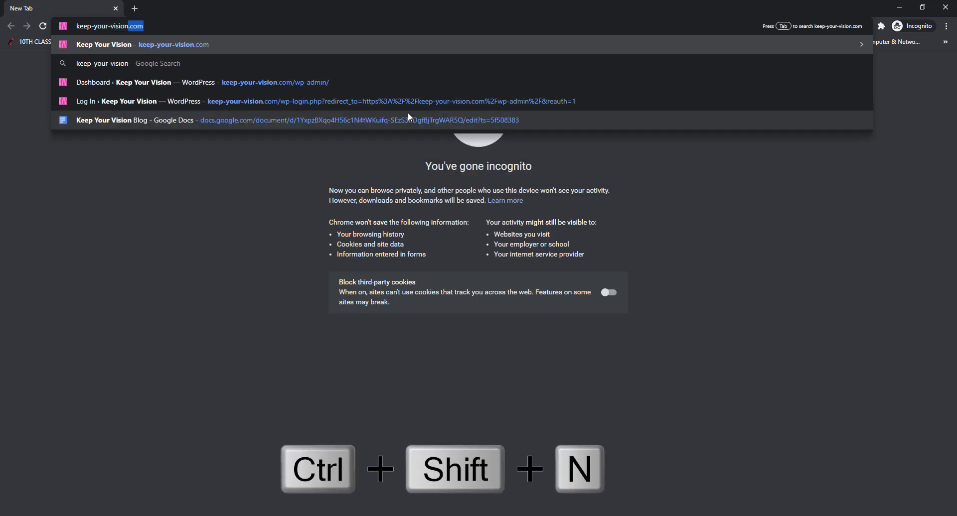
type(" latest post")
key("Return")
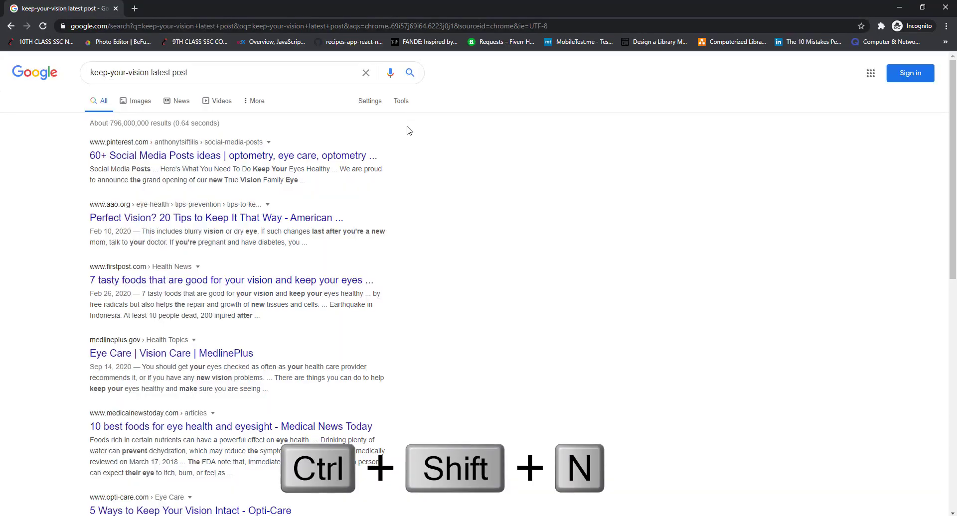
scroll(405, 140, "down", 5)
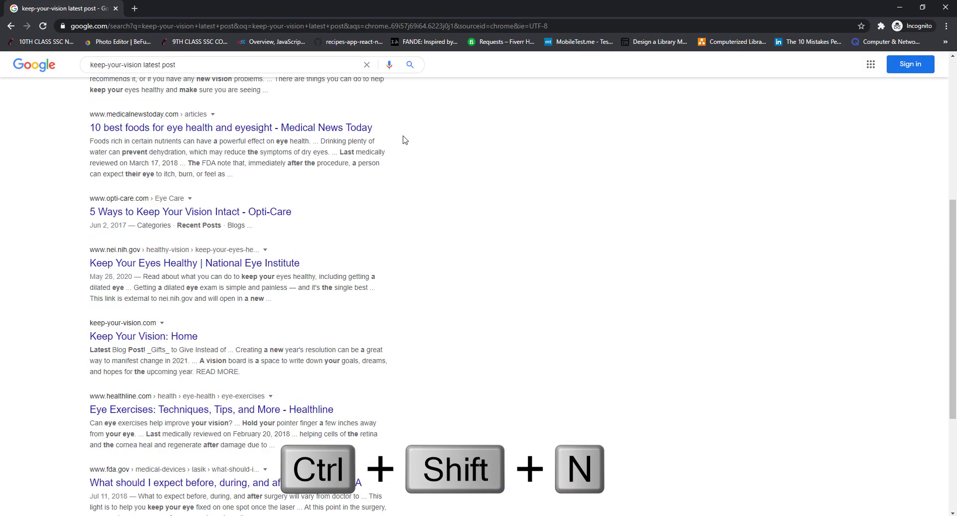
left_click(154, 339)
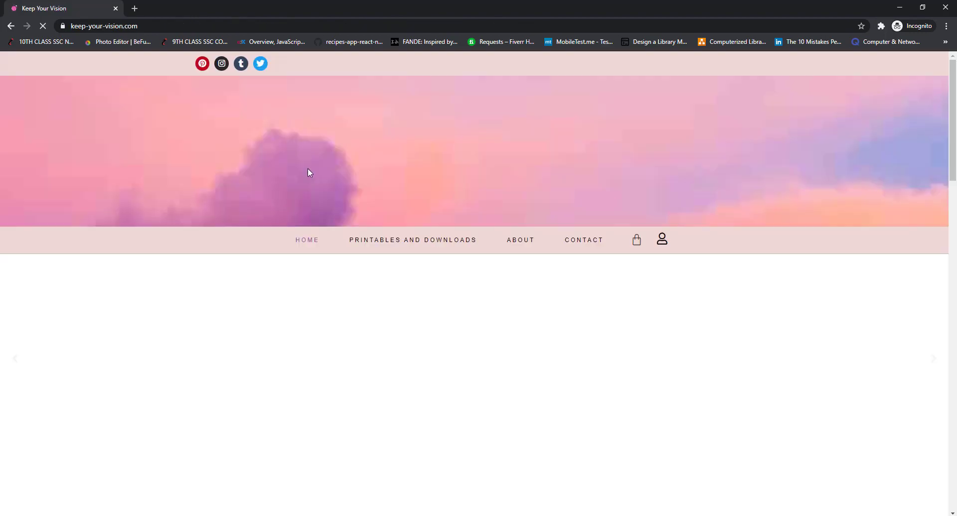
Step: Open the posts "10 Motivating Amazon Items for Your Desk" and "5 Tips to Sticking with Your New Year's Resolution" in new tabs
scroll(429, 324, "down", 15)
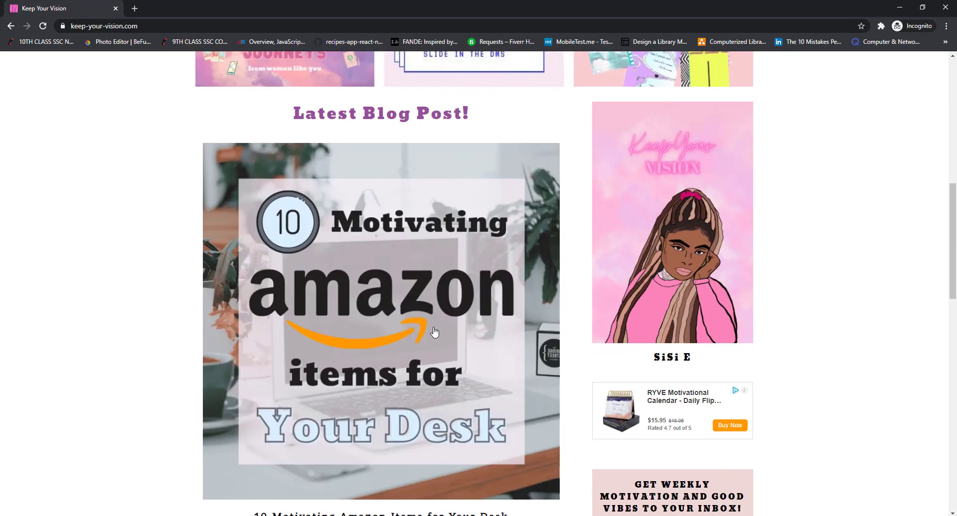
scroll(434, 332, "up", 7)
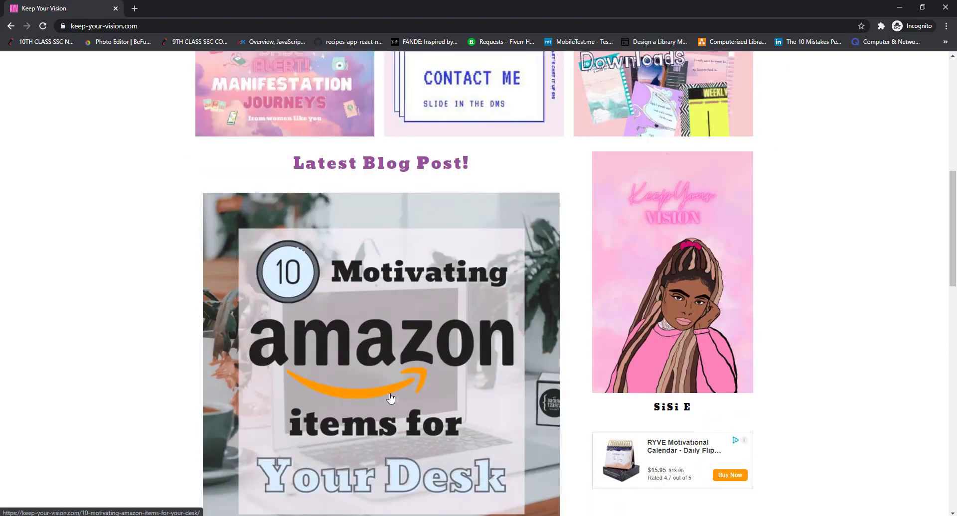
right_click(361, 333)
left_click(382, 338)
scroll(371, 347, "down", 7)
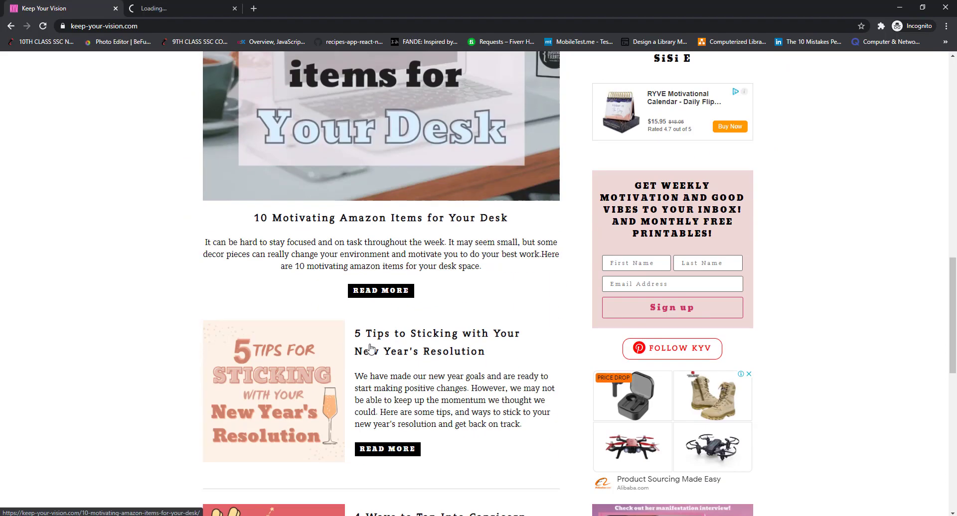
right_click(398, 346)
left_click(412, 355)
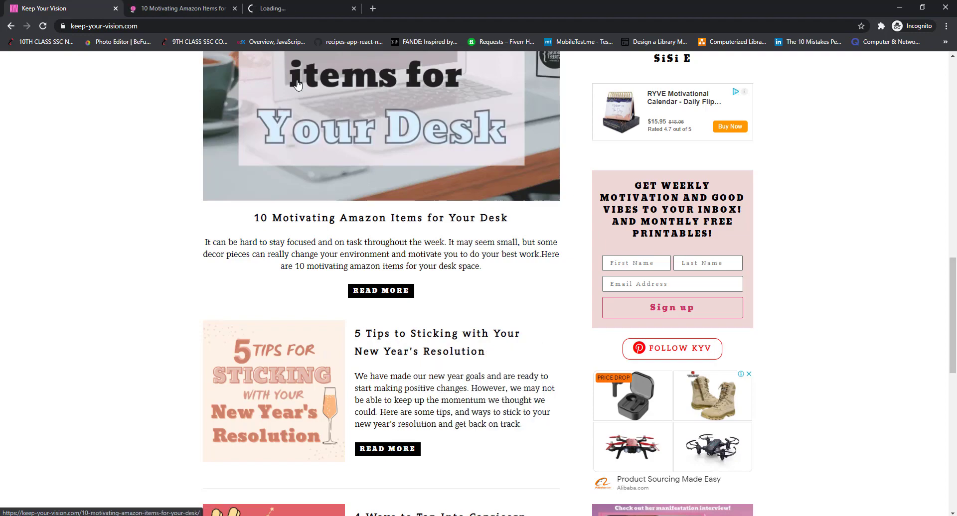
Step: Examine the image placement, captions and text styles throughout the live post "10 Motivating Amazon Items for Your Desk"
key("ctrl+Tab")
scroll(339, 353, "down", 5)
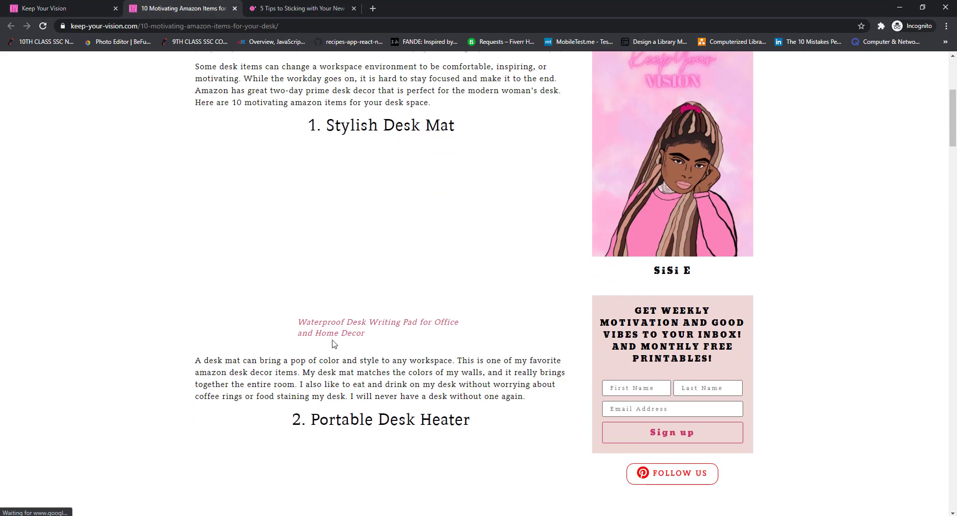
scroll(308, 265, "up", 4)
left_click_drag(296, 248, 388, 252)
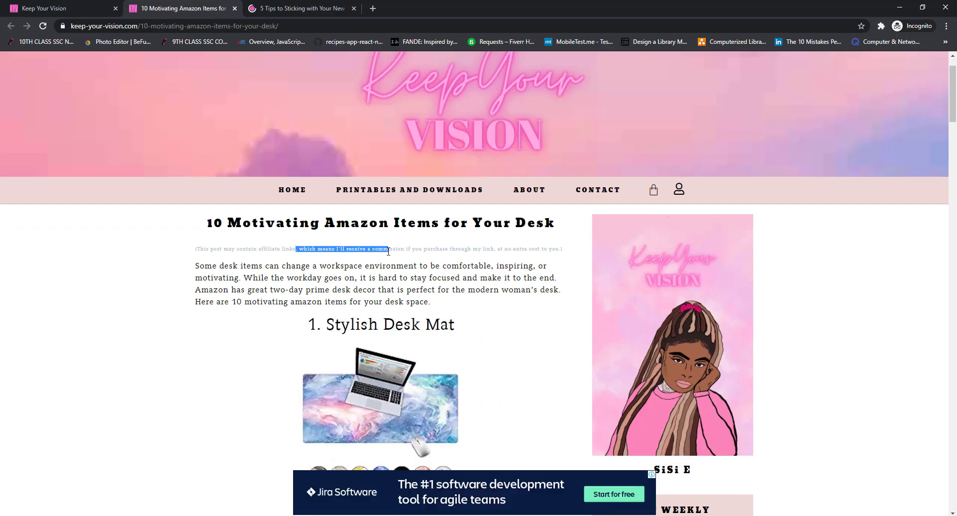
left_click(385, 293)
scroll(384, 293, "down", 15)
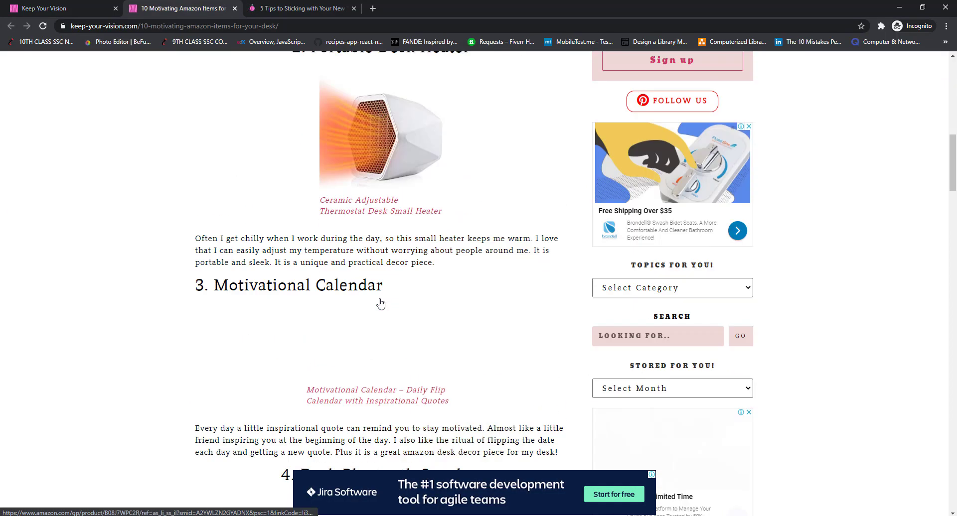
scroll(373, 293, "up", 1)
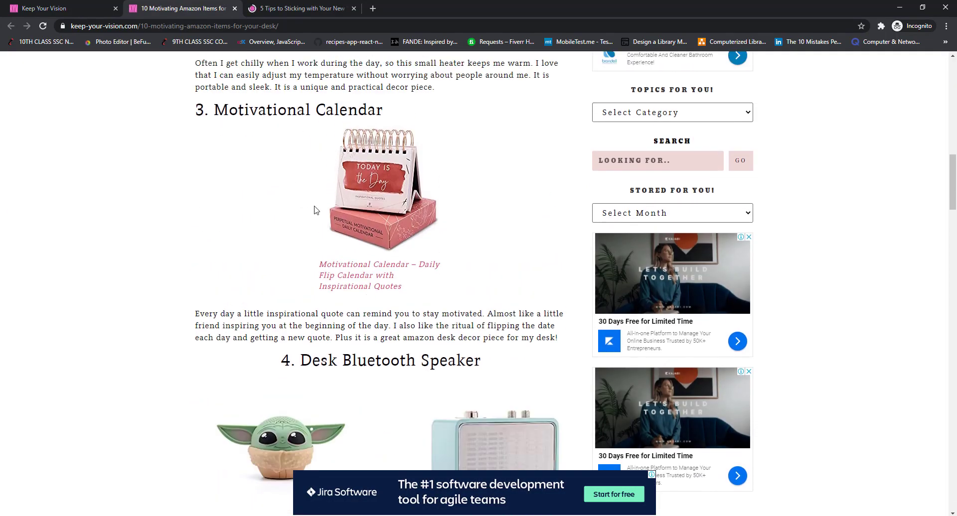
scroll(314, 209, "down", 9)
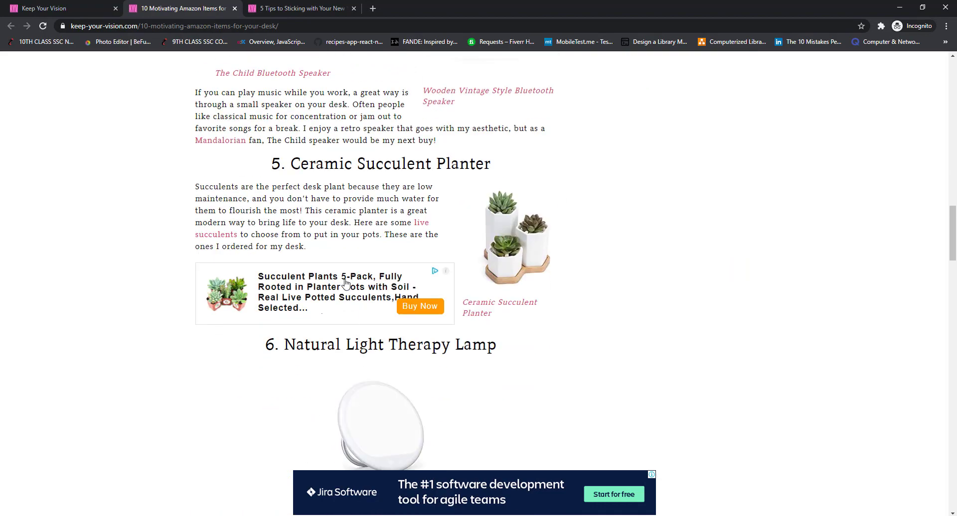
scroll(446, 304, "down", 16)
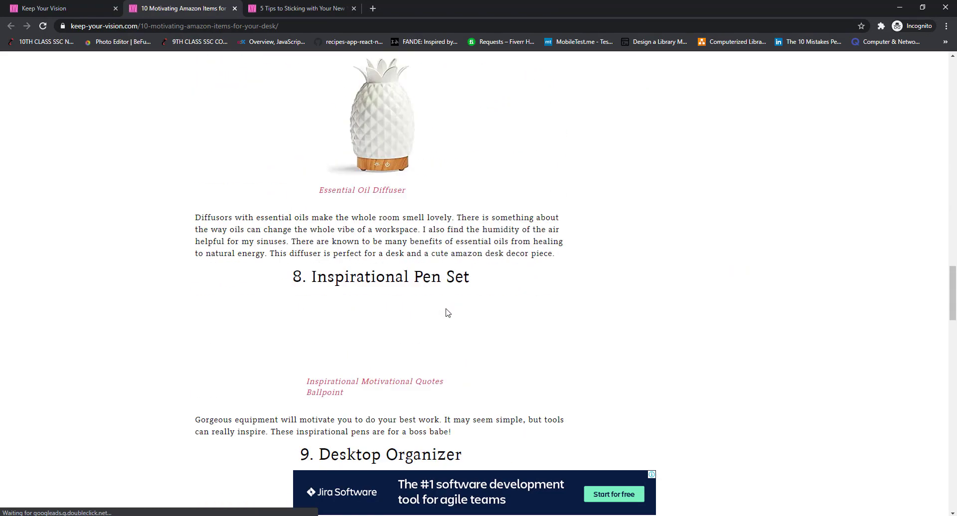
scroll(447, 313, "down", 20)
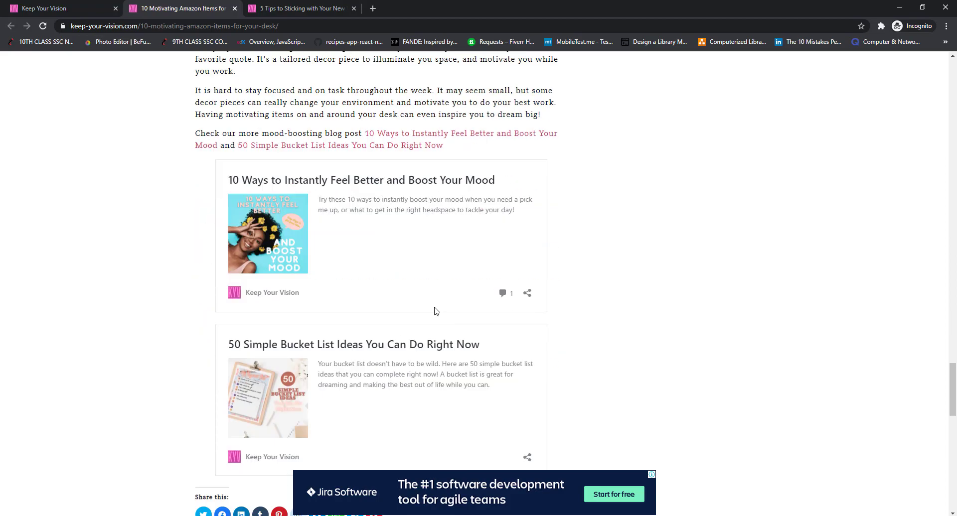
Step: Check the images, headings and embedded post cards throughout the live post "5 Tips to Sticking with Your New Year's Resolution"
left_click(270, 13)
scroll(405, 306, "down", 9)
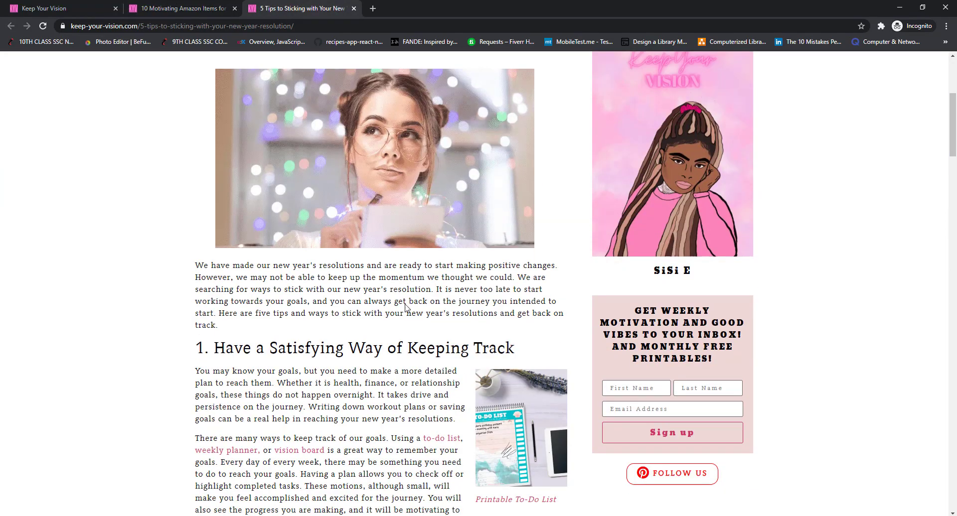
scroll(405, 304, "down", 16)
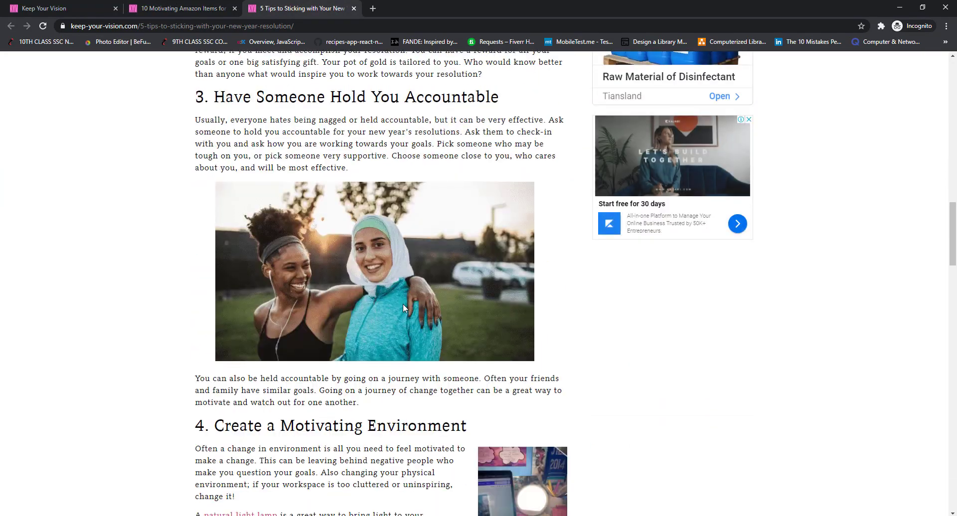
scroll(405, 308, "down", 14)
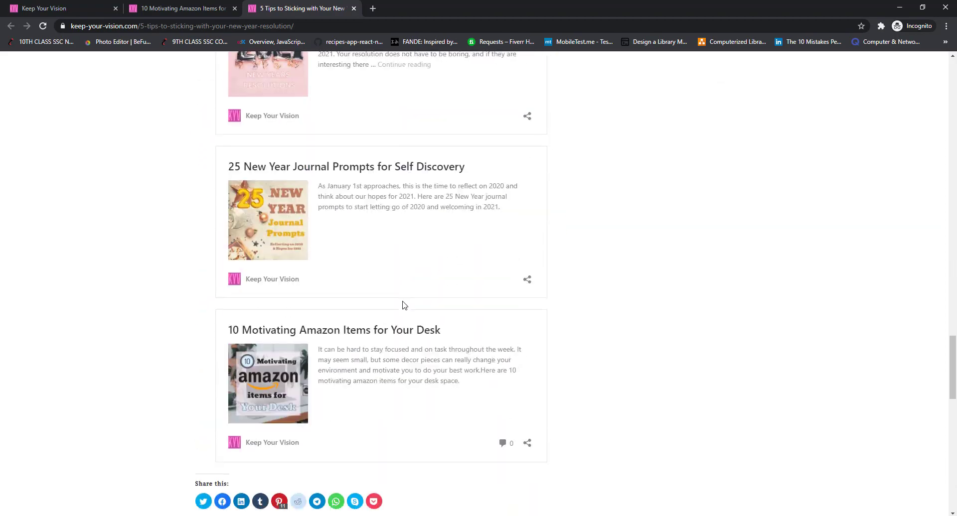
scroll(399, 304, "up", 20)
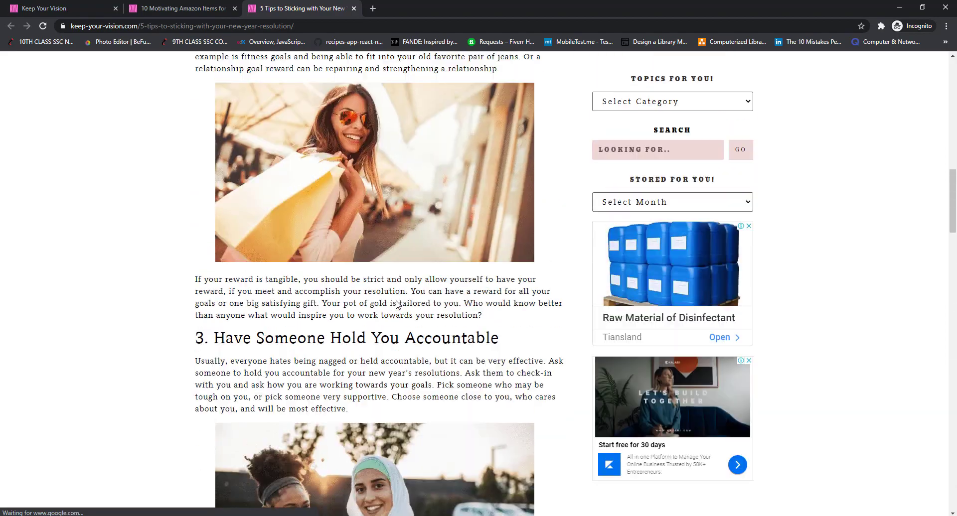
scroll(397, 304, "up", 12)
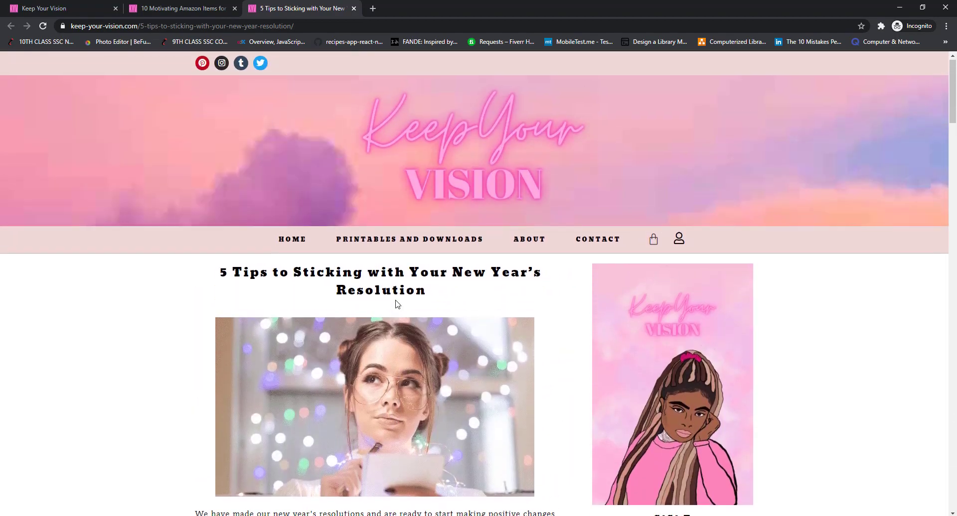
Step: Return to the Keep Your Vision home page, dismiss the free printable sign-up popup and go back up to the latest blog post section
left_click(45, 3)
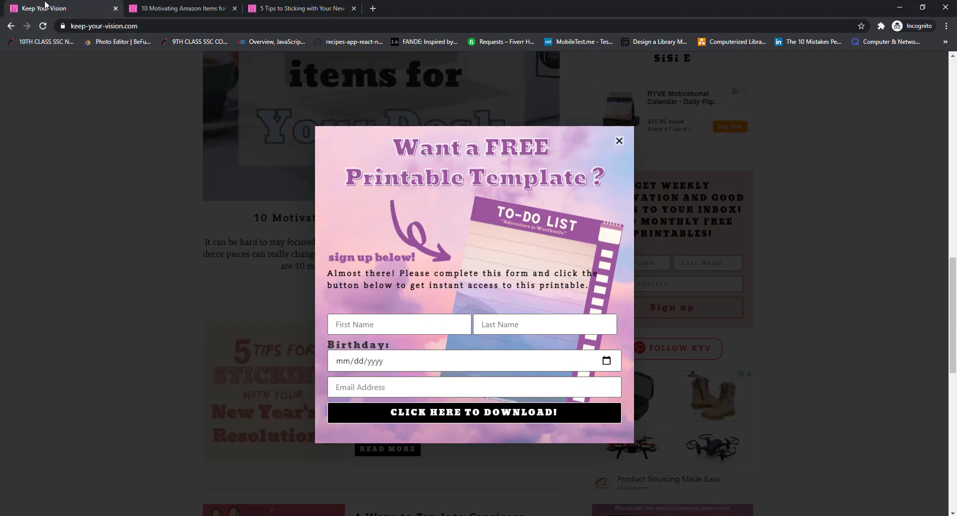
left_click(619, 142)
scroll(414, 223, "up", 10)
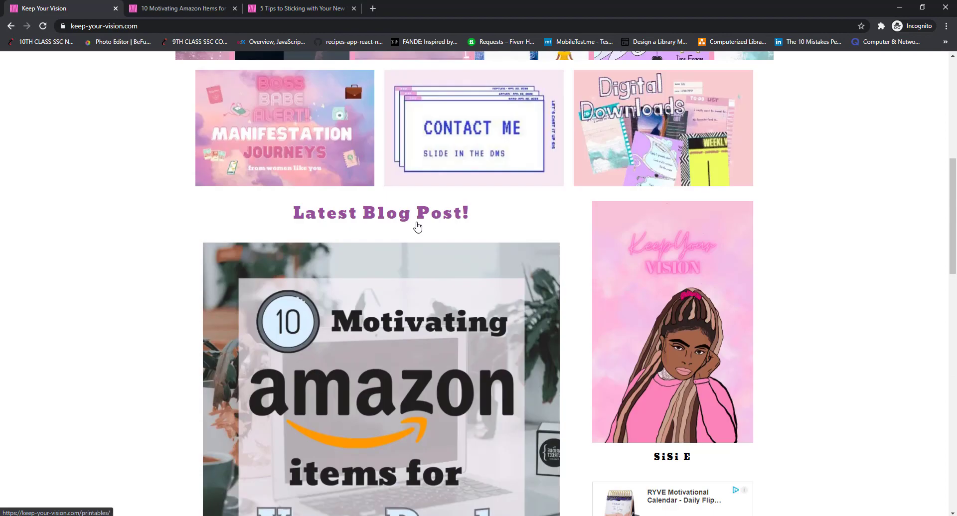
Step: Open the Printables and Downloads page in full screen and examine its introduction and product listings down to the footer
key("F11")
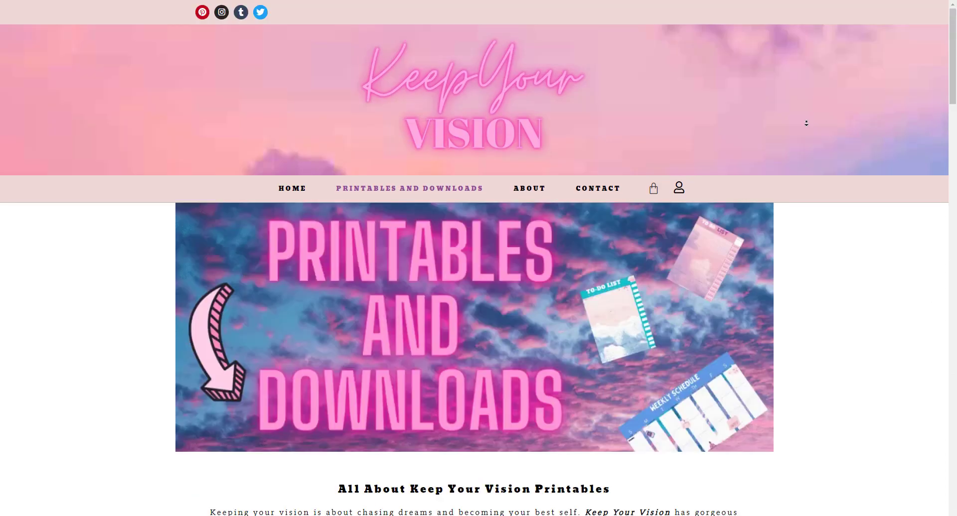
scroll(803, 122, "down", 3)
scroll(817, 147, "down", 10)
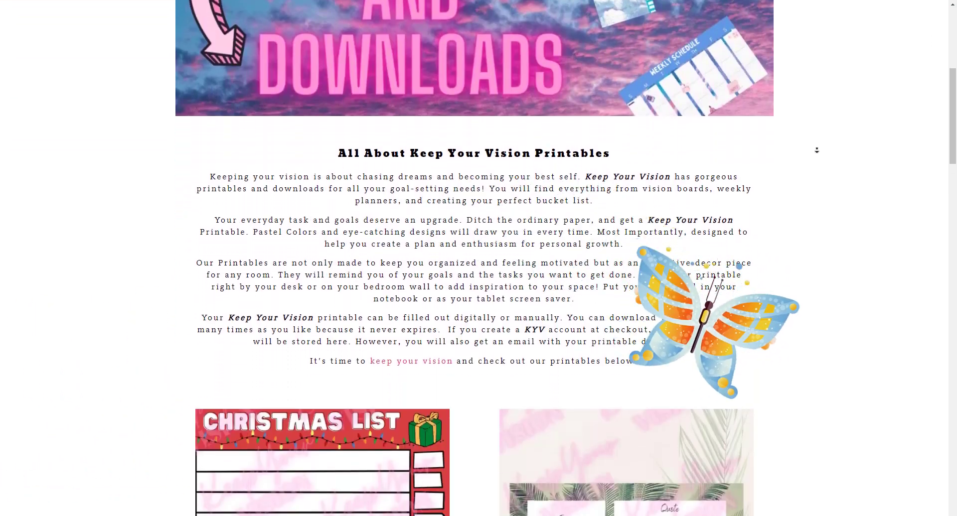
scroll(817, 149, "down", 10)
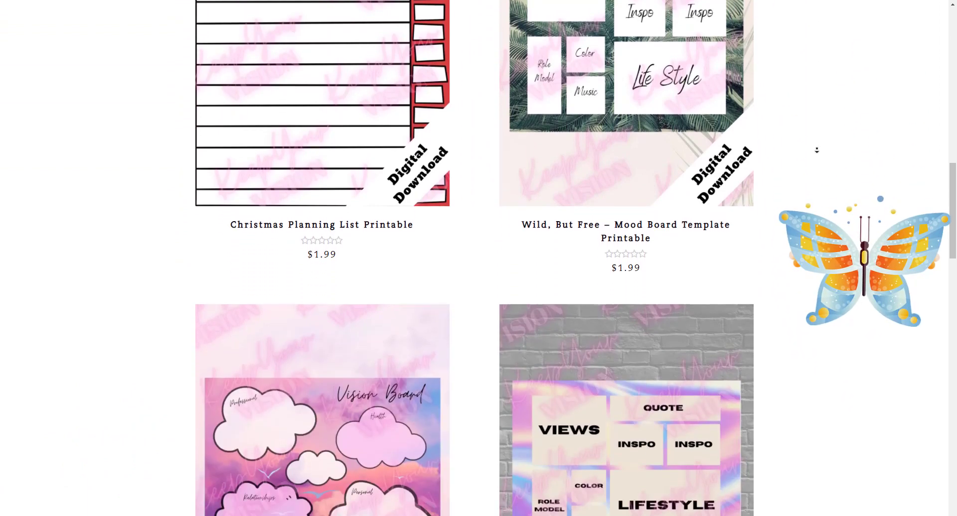
scroll(816, 150, "down", 10)
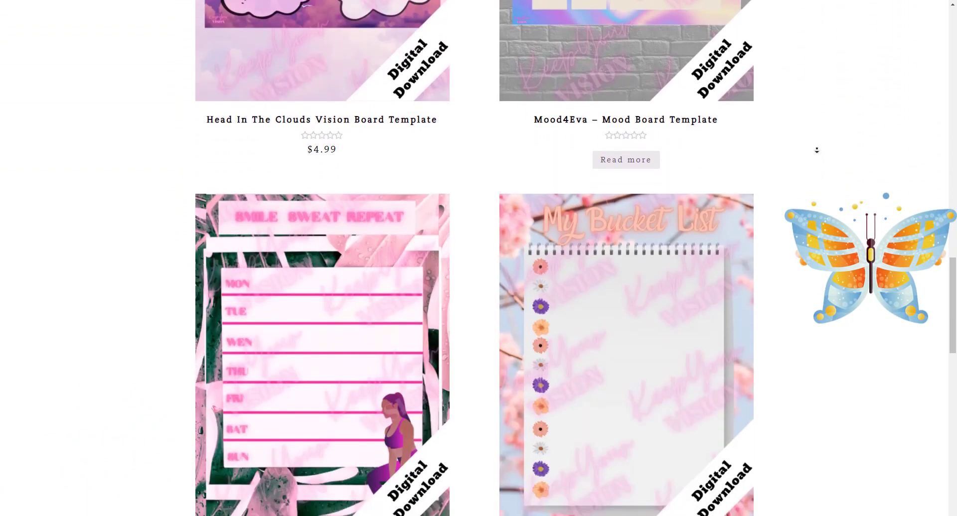
scroll(817, 150, "down", 10)
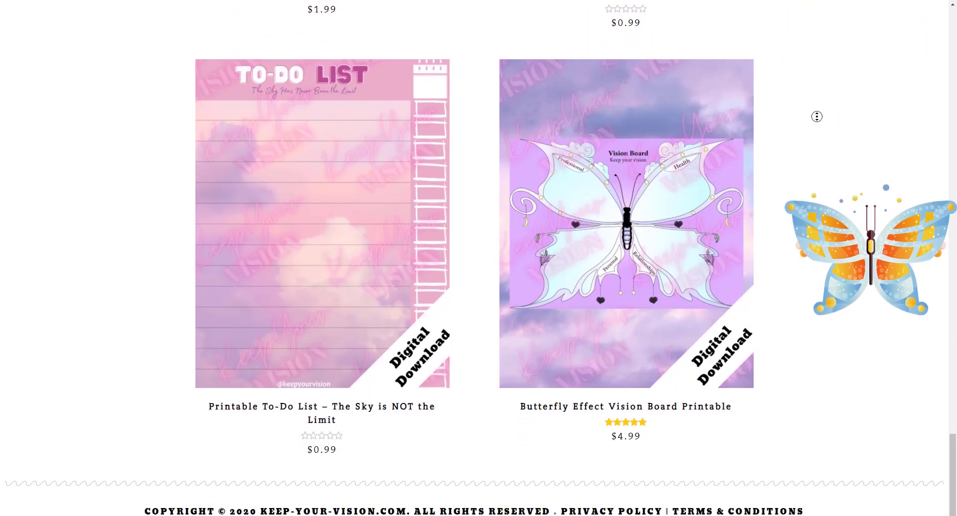
scroll(816, 90, "up", 4)
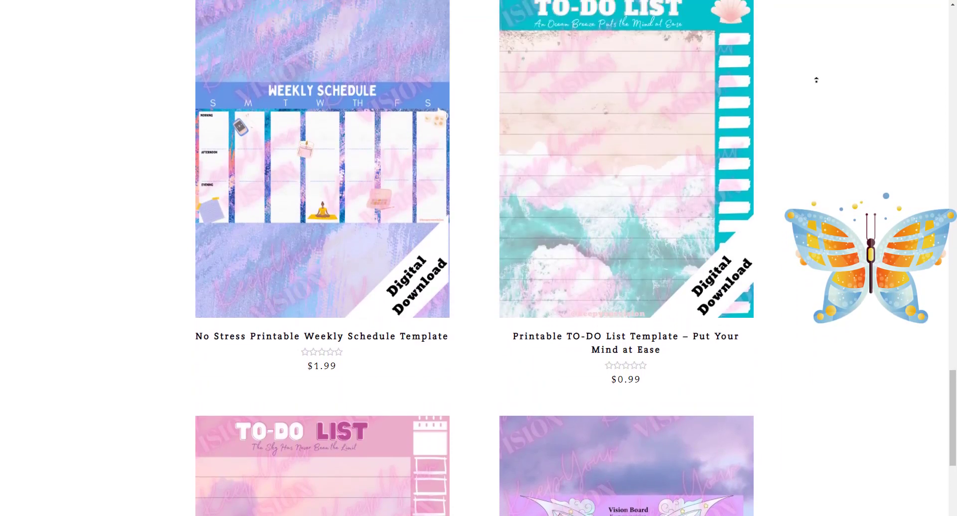
scroll(816, 80, "up", 6)
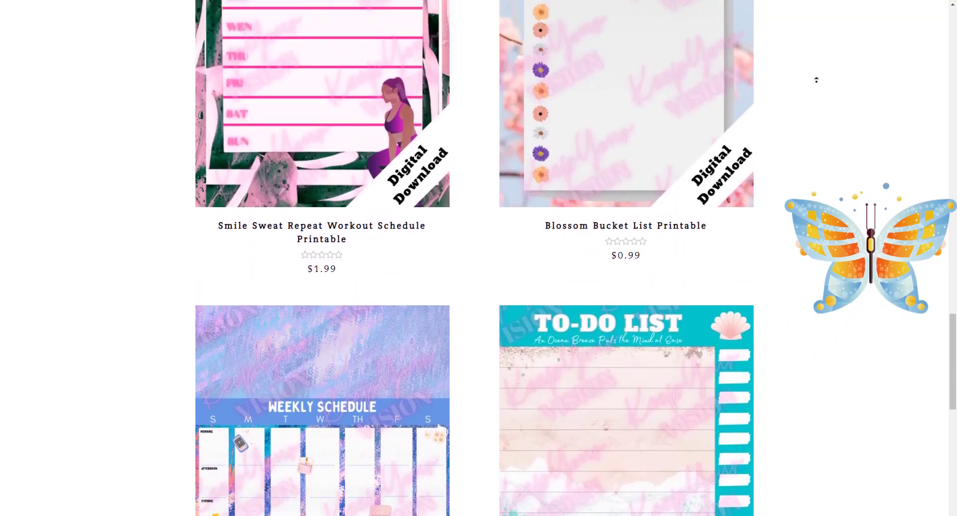
scroll(816, 80, "up", 6)
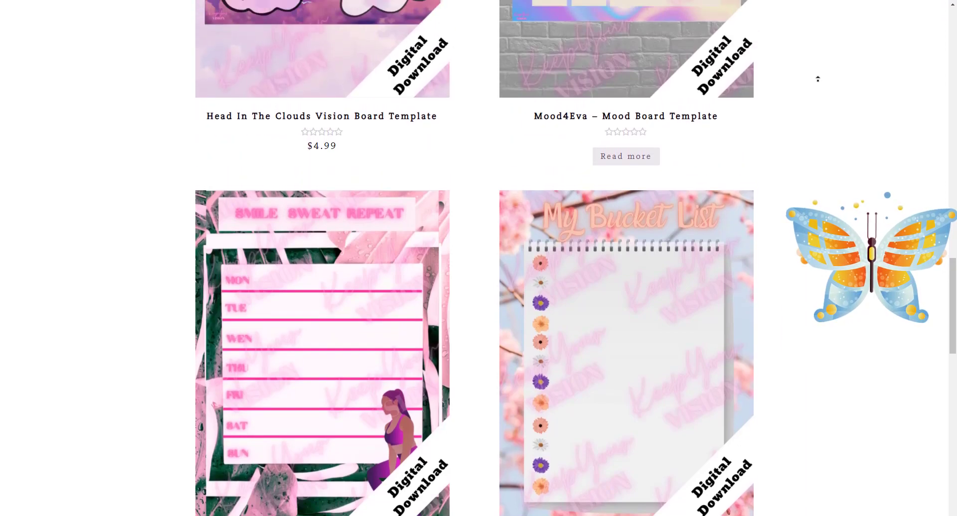
scroll(817, 79, "up", 1)
Step: Exit full screen and look over the vision board and mood board products on the Printables and Downloads page again
right_click(821, 84)
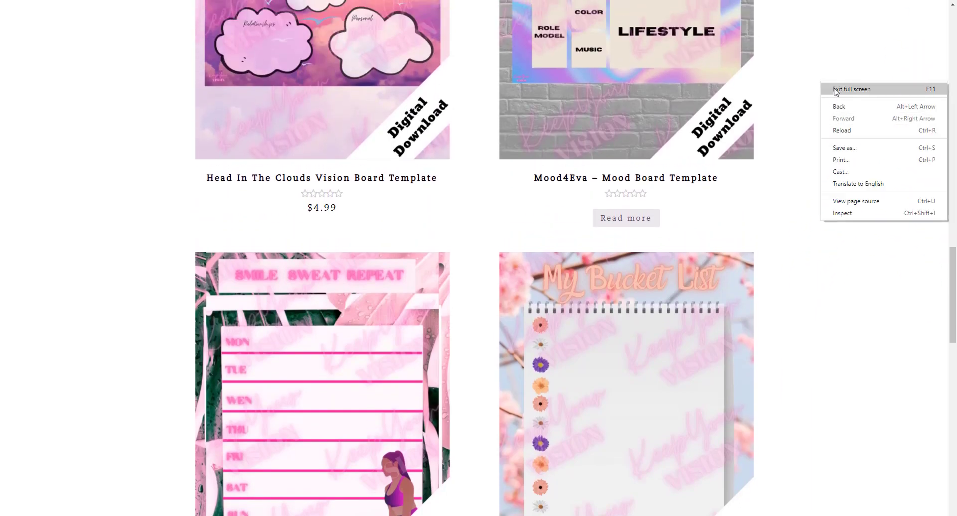
left_click(836, 92)
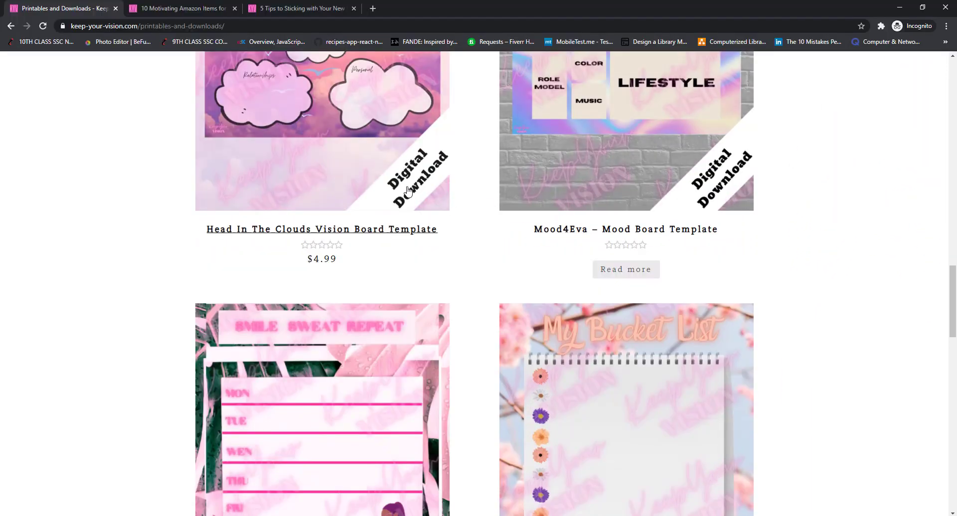
scroll(492, 298, "up", 3)
scroll(492, 298, "down", 6)
scroll(489, 299, "up", 20)
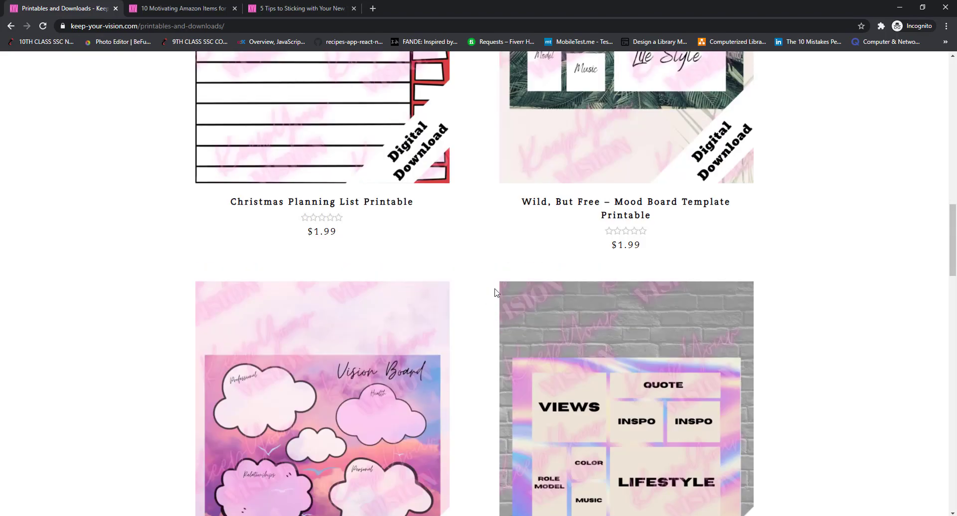